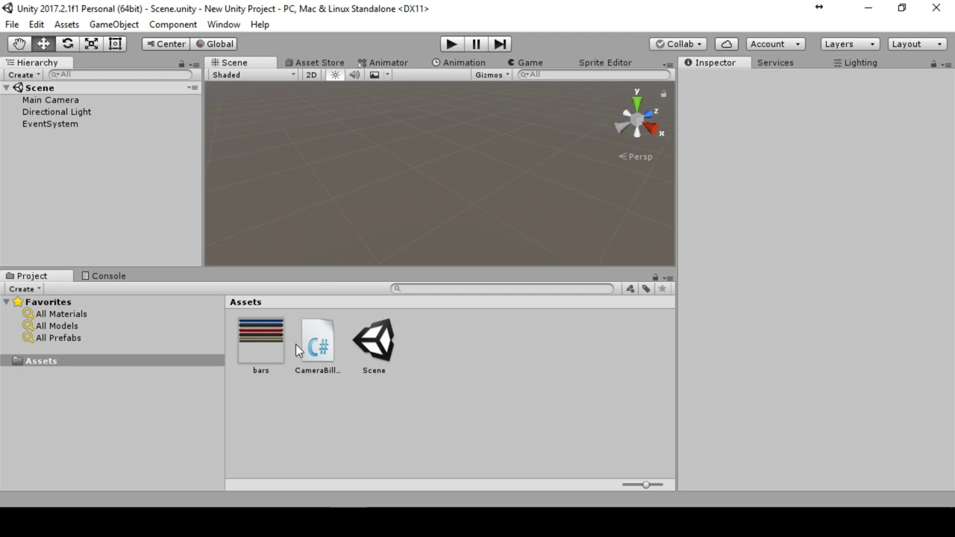
Inspect the bars texture's import settings, glancing at the CameraBillboard script along the way
left_click(258, 337)
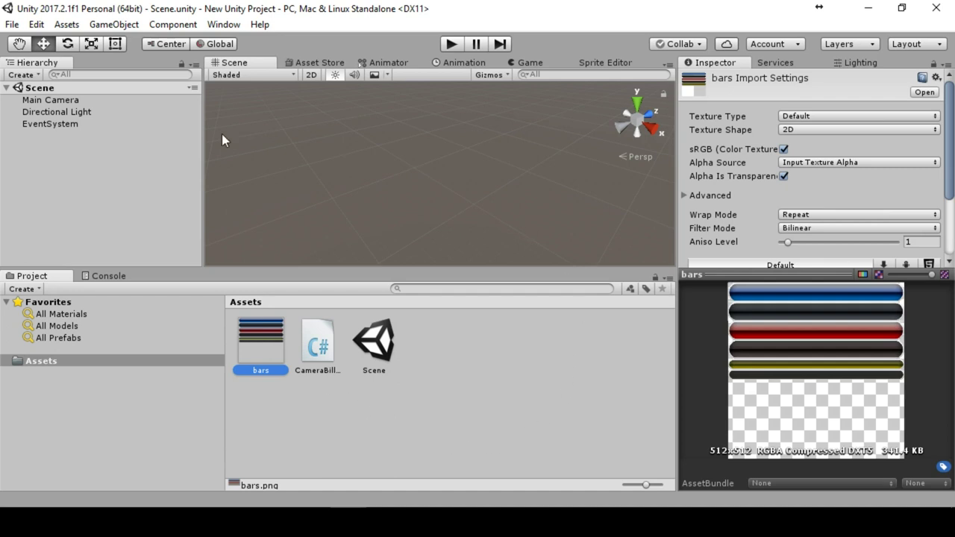
left_click(321, 343)
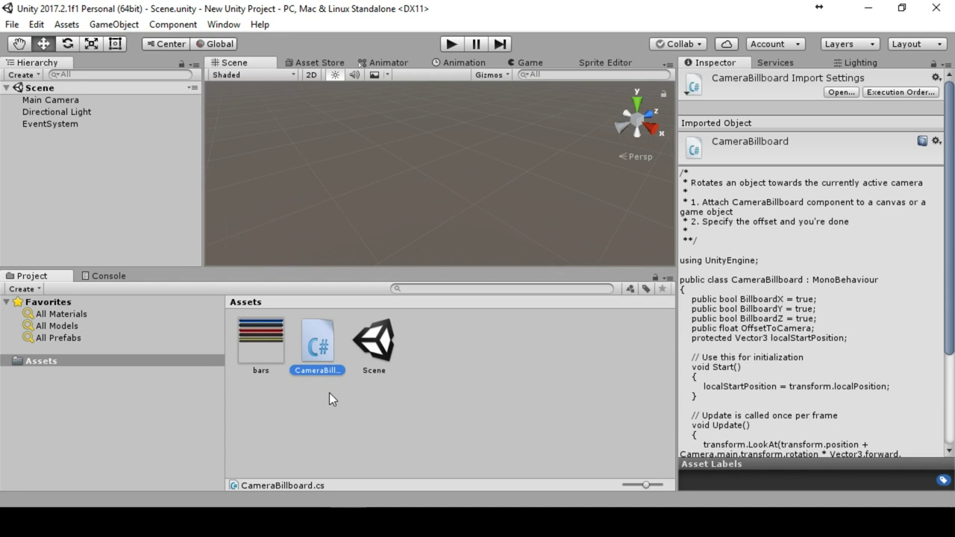
left_click(272, 345)
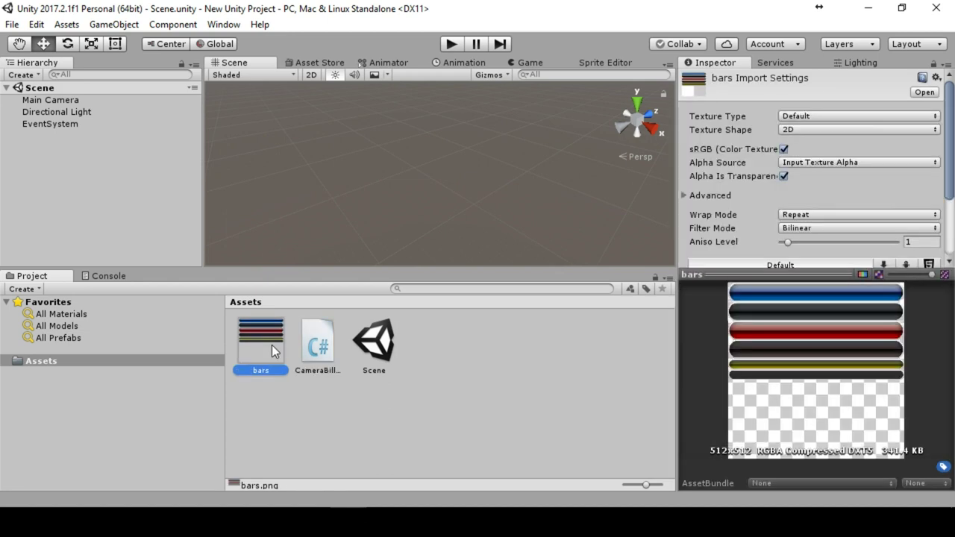
Add a 3D Sphere to the scene from the Hierarchy
right_click(55, 154)
mouse_move(135, 297)
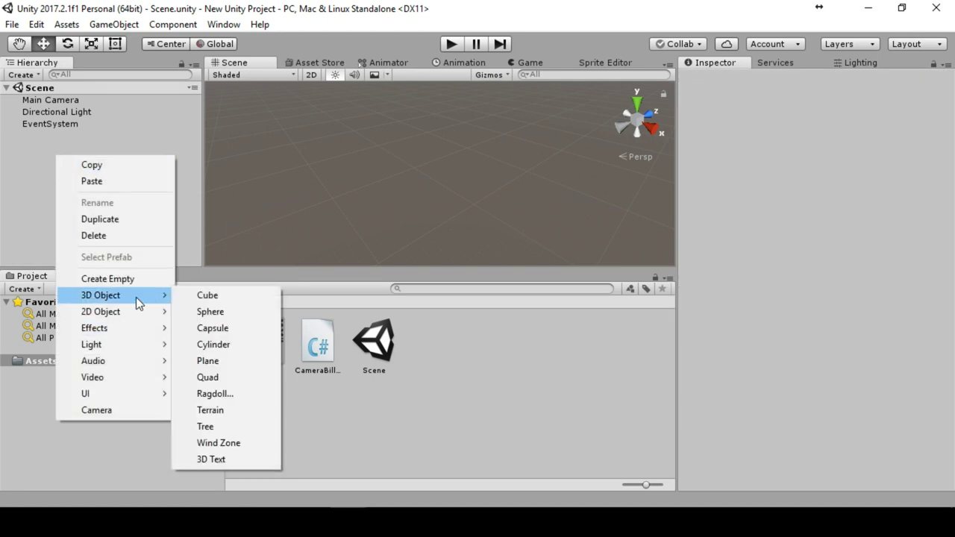
left_click(211, 312)
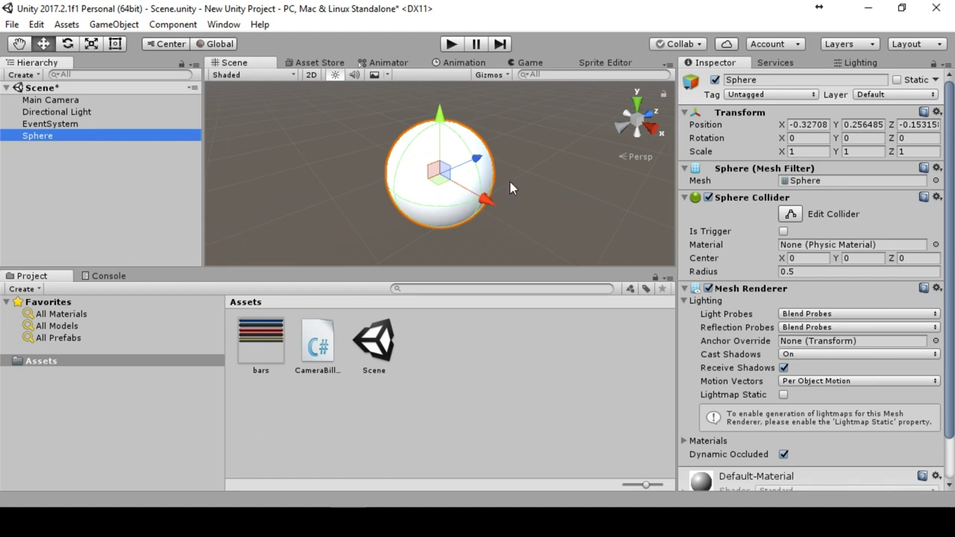
Set the sphere's position to 0, 0, 0 and re-centre it in the view
left_click(802, 124)
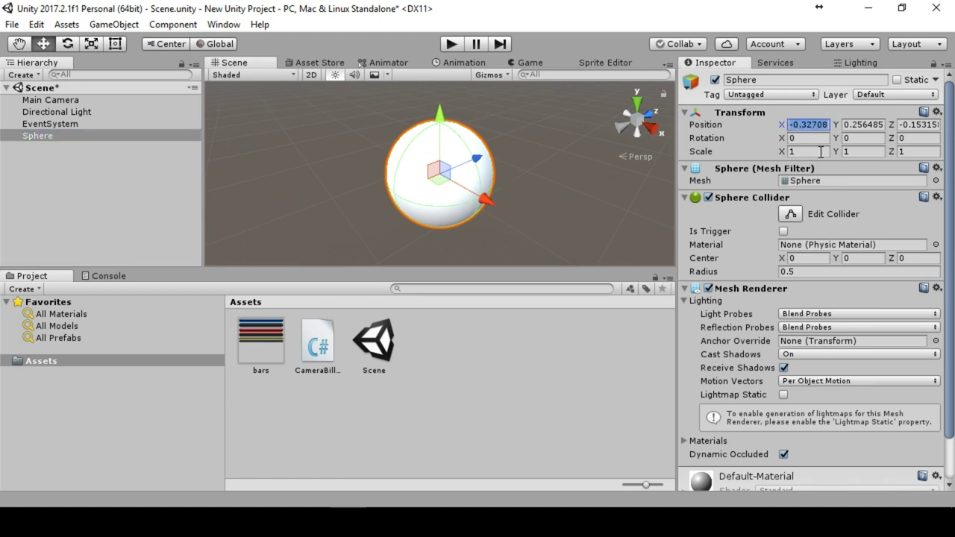
type("0")
key("Tab")
type("0")
key("Tab")
type("0")
key("Return")
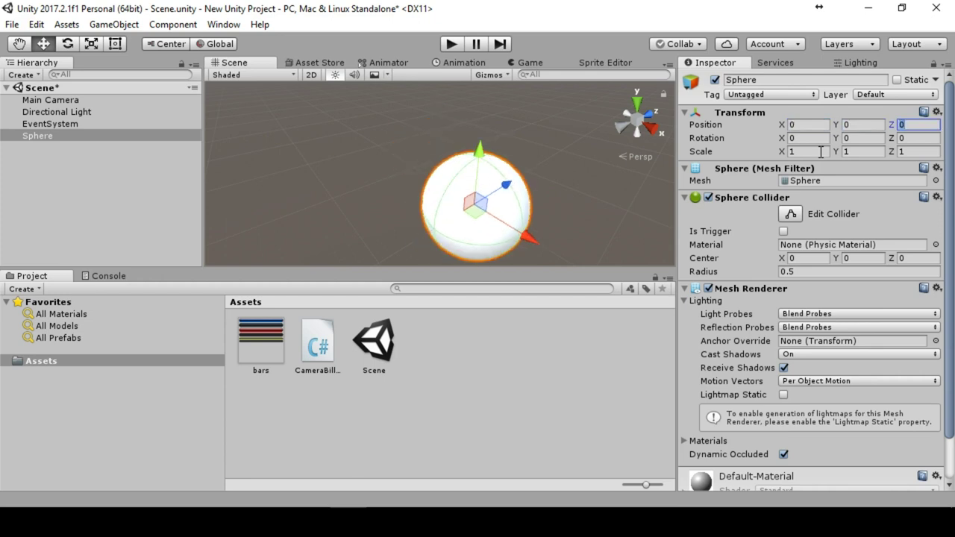
scroll(563, 149, "down", 5)
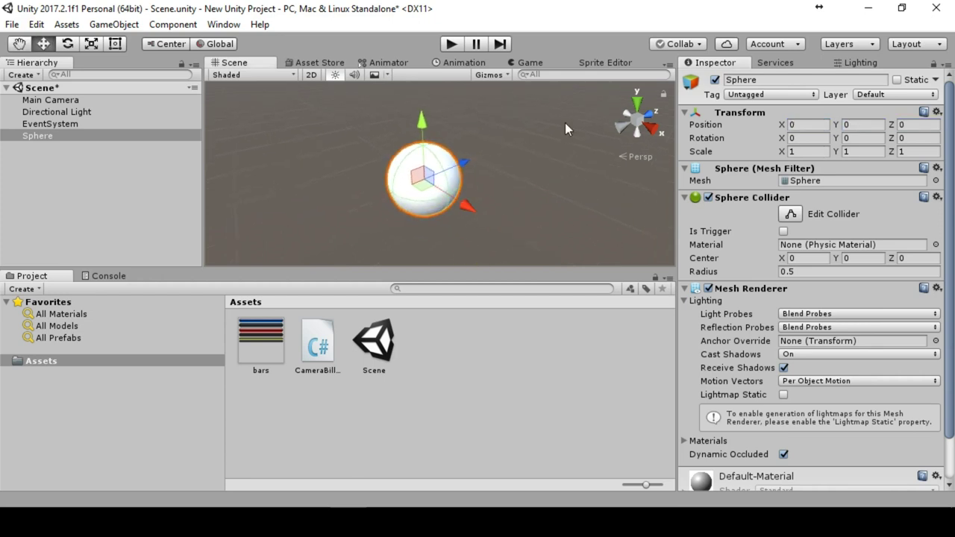
middle_click_drag(542, 155, 468, 185)
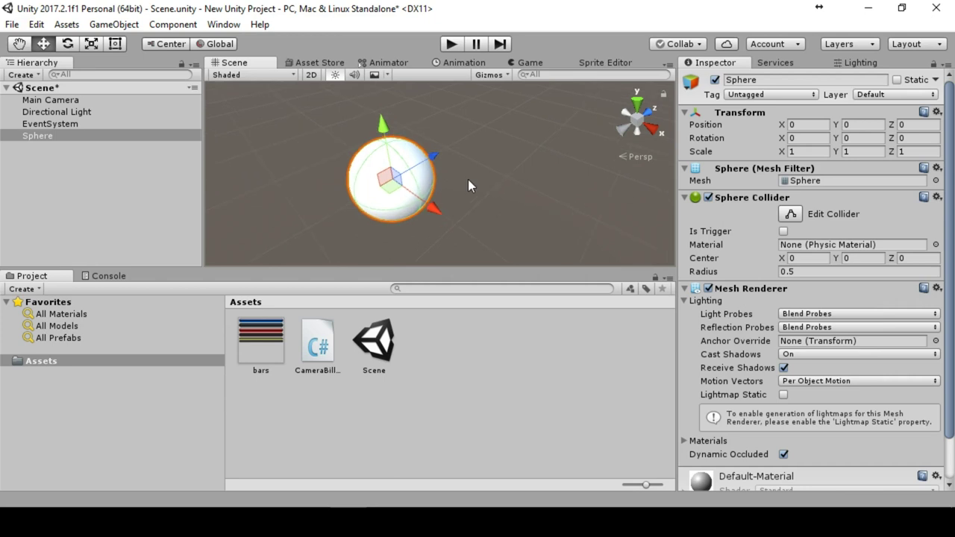
Add a Canvas as a child of Sphere and set its Render Mode to World Space
right_click(30, 138)
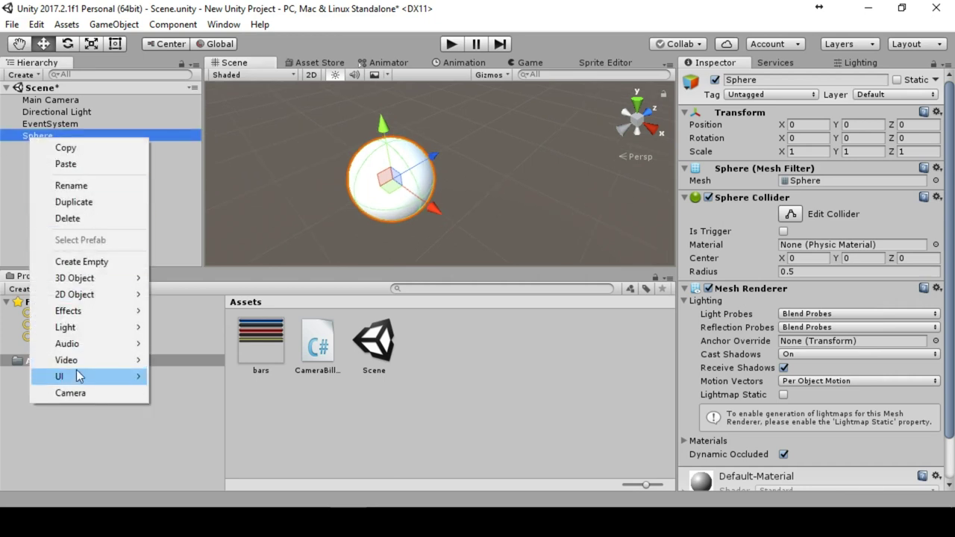
mouse_move(79, 376)
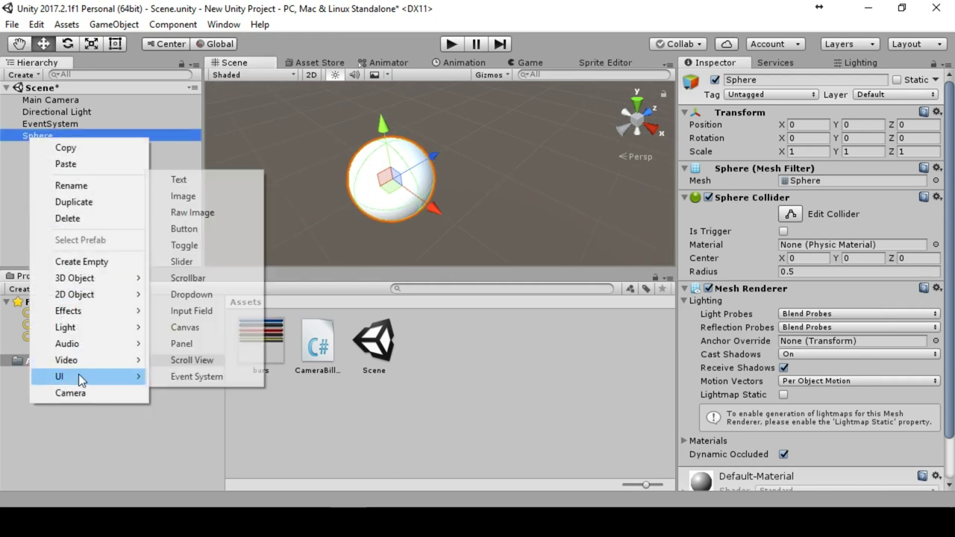
left_click(184, 327)
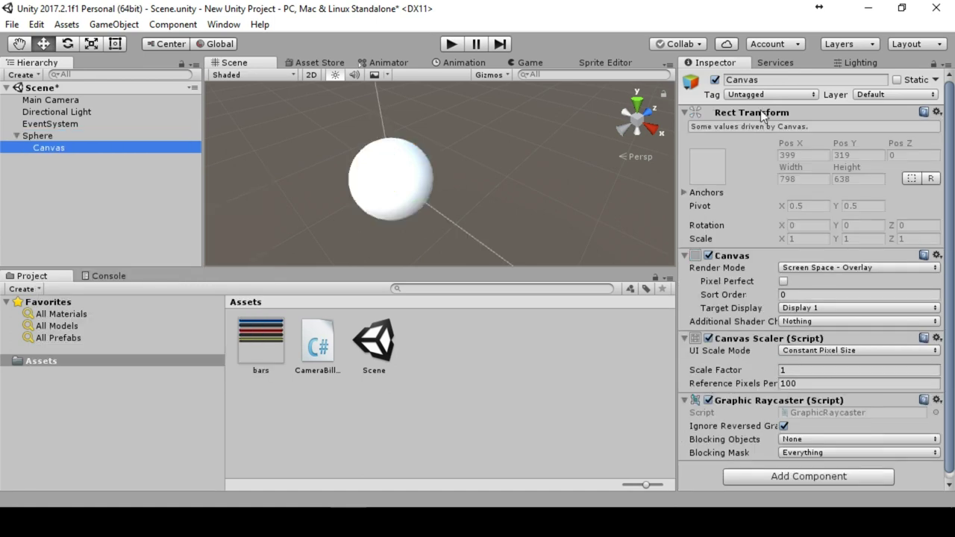
scroll(460, 214, "down", 3)
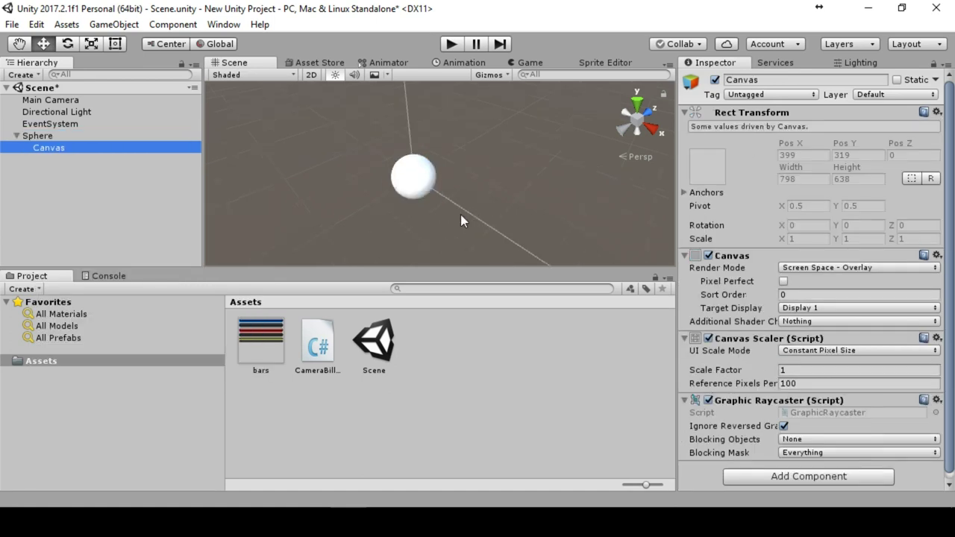
left_click(821, 266)
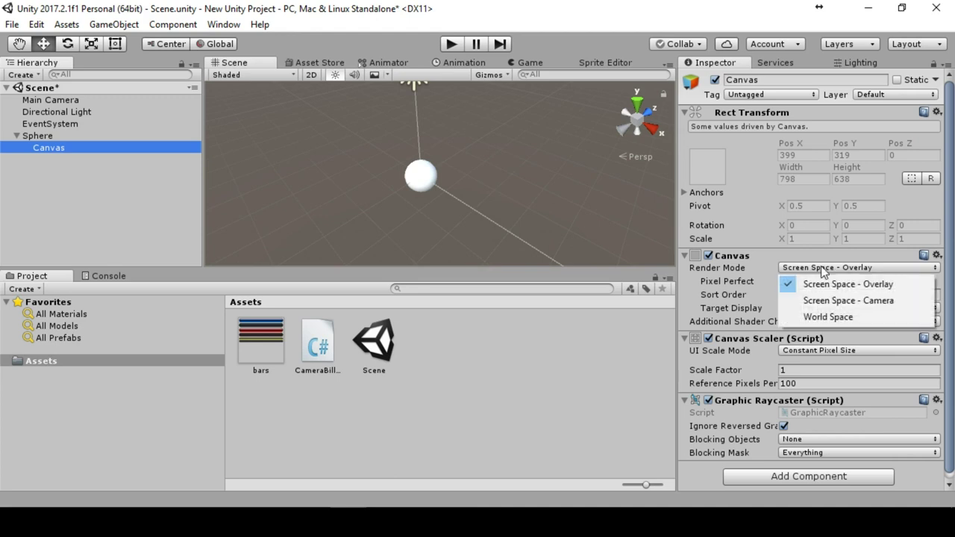
left_click(833, 317)
Set the canvas Pos X and Pos Y to 0 and frame the sphere in view
scroll(440, 158, "up", 2)
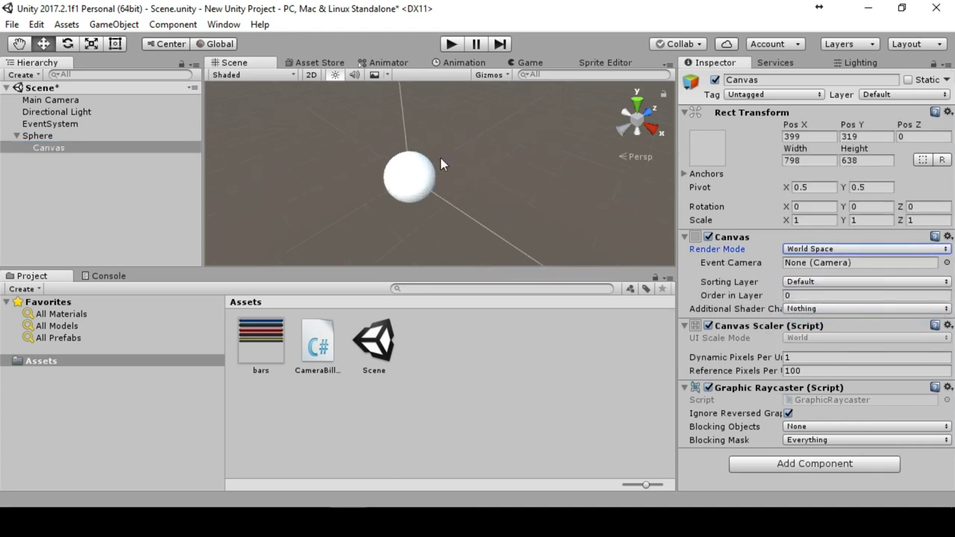
left_click(819, 136)
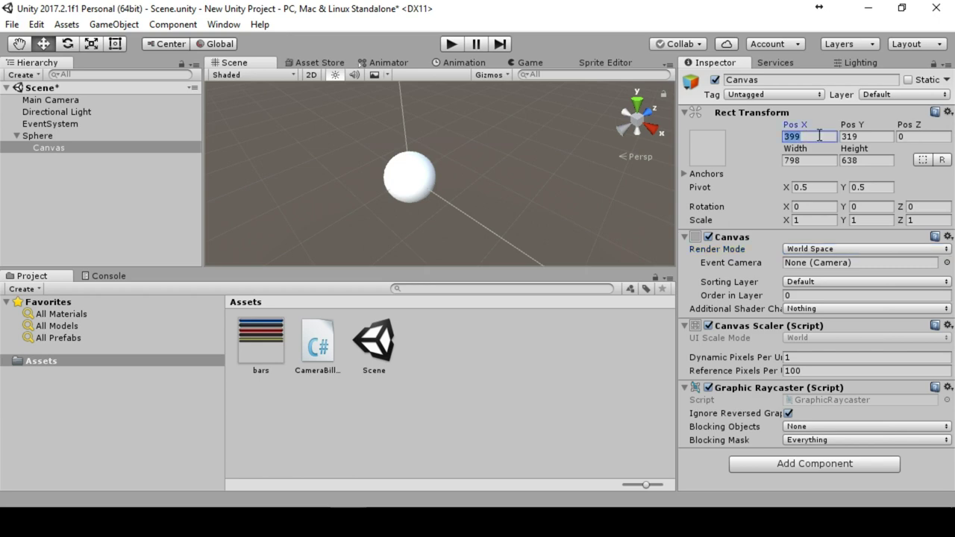
type("0")
key("Tab")
type("0")
key("Tab")
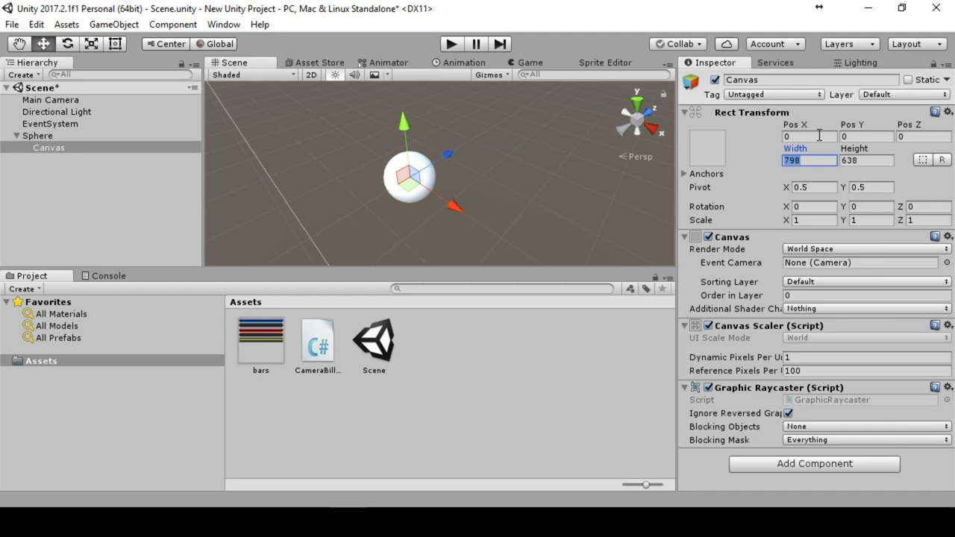
type("1")
key("Tab")
type("1")
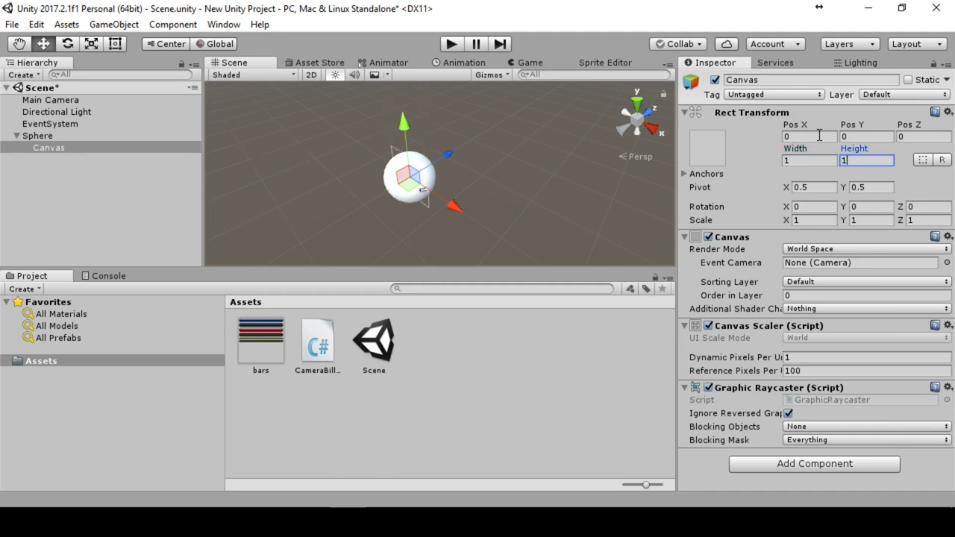
scroll(348, 190, "up", 2)
left_click_drag(349, 190, 460, 205, "alt")
key("f")
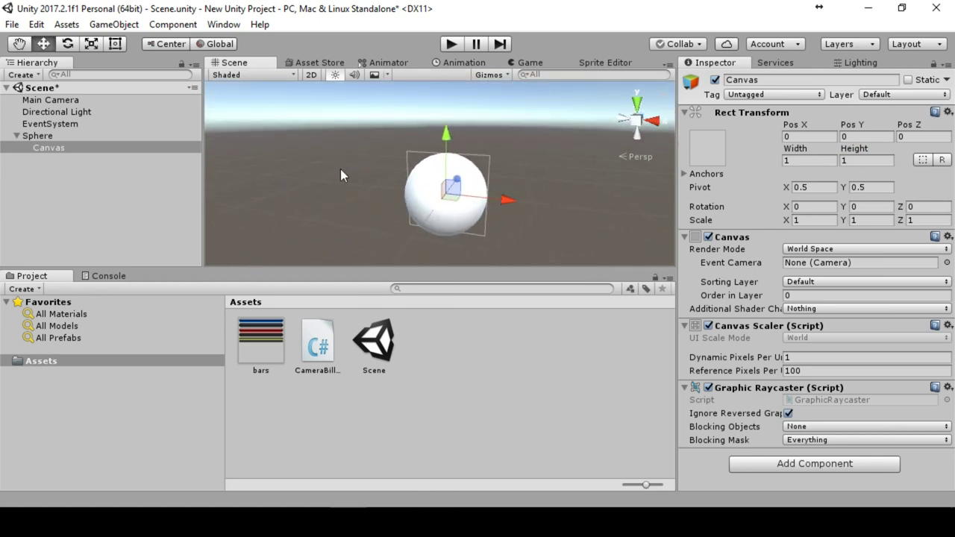
left_click_drag(410, 130, 531, 174, "alt")
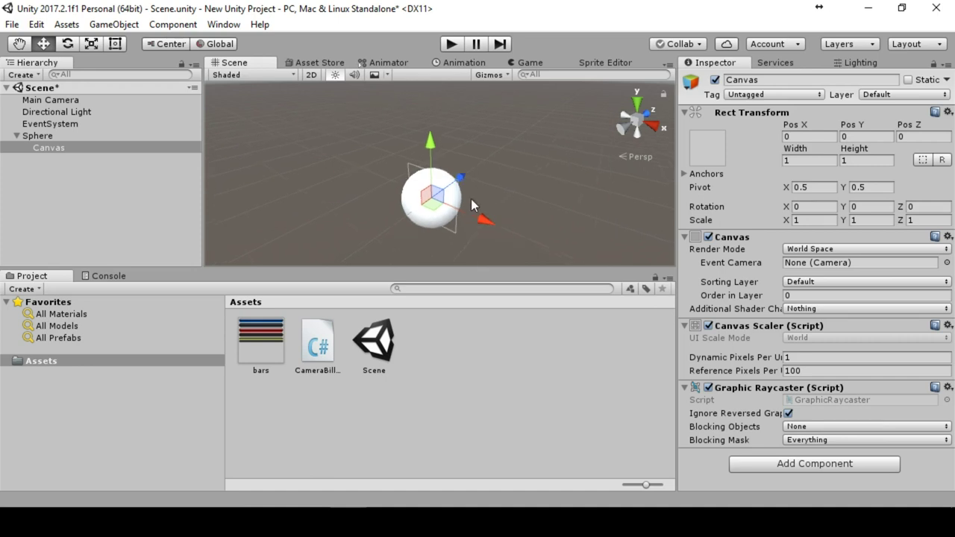
Set the canvas Width to 100 and Height to 10
left_click(809, 160)
type("100")
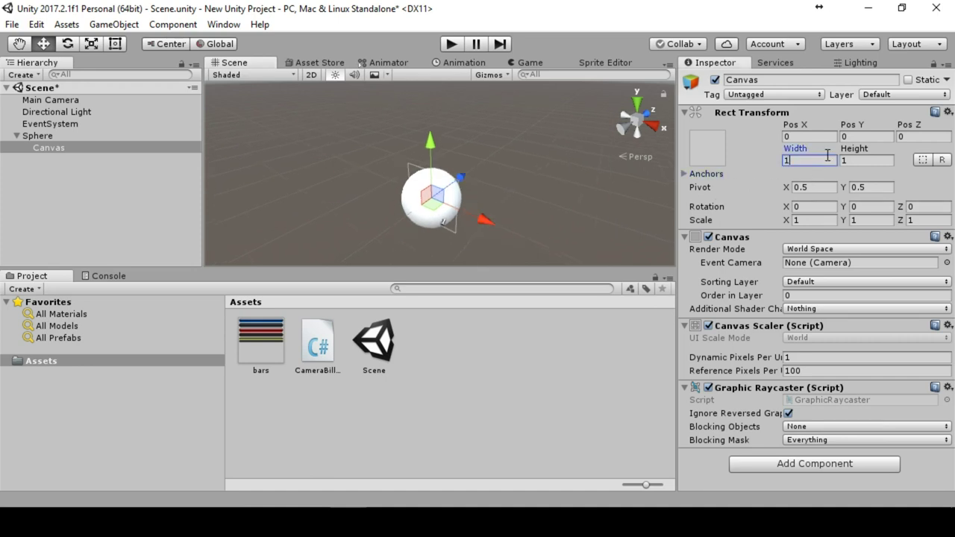
key("Tab")
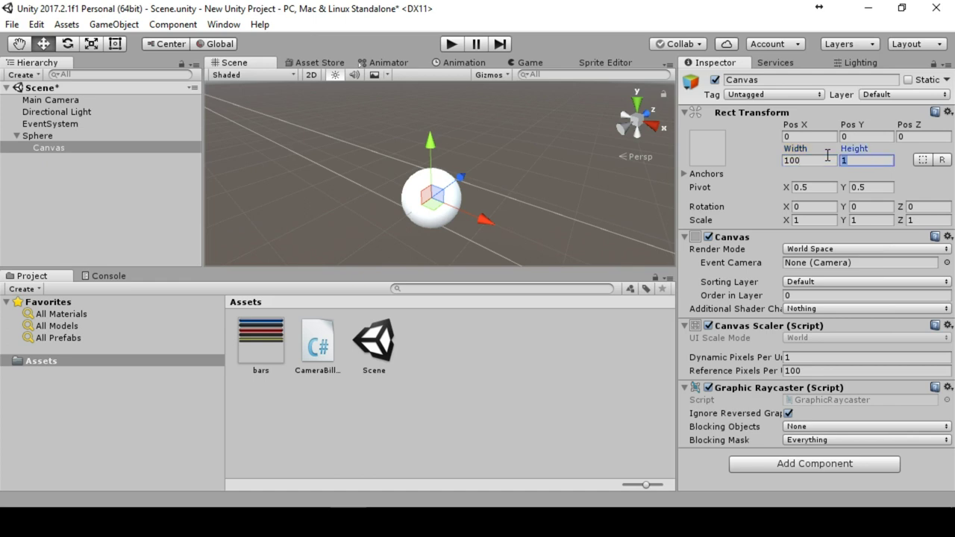
type("10")
Scale the canvas to 0.01 on X, Y and Z
left_click(818, 220)
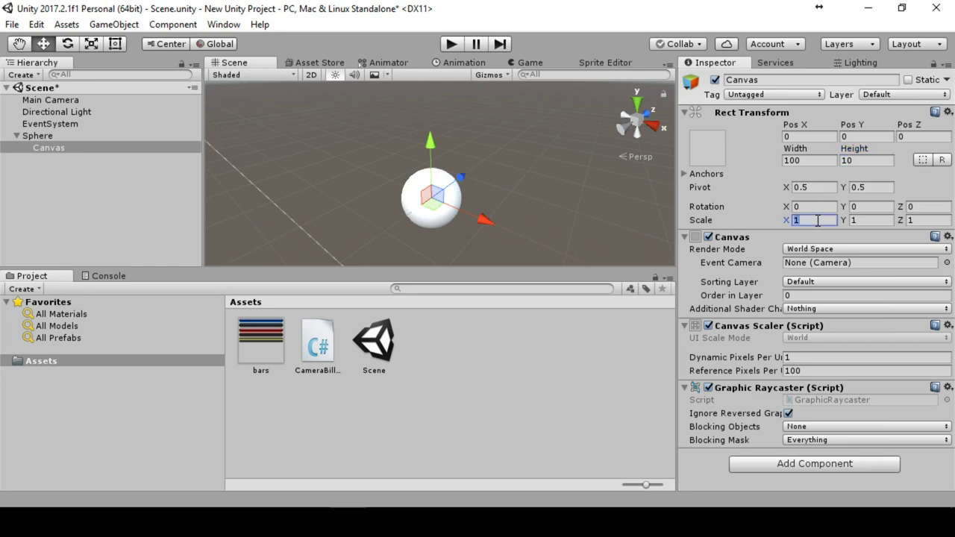
type("0")
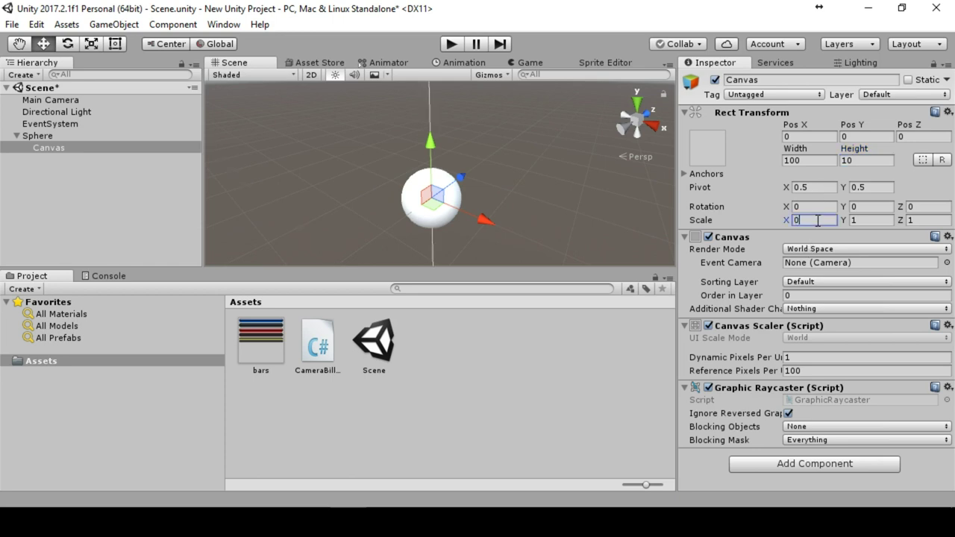
type(".1")
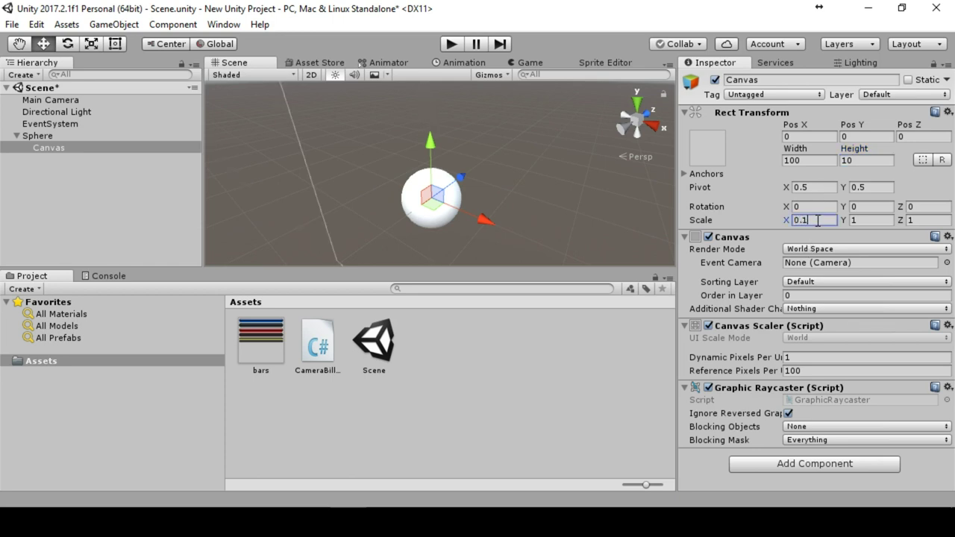
key("Return")
key("Tab")
type("0.1")
key("Tab")
type("0.1")
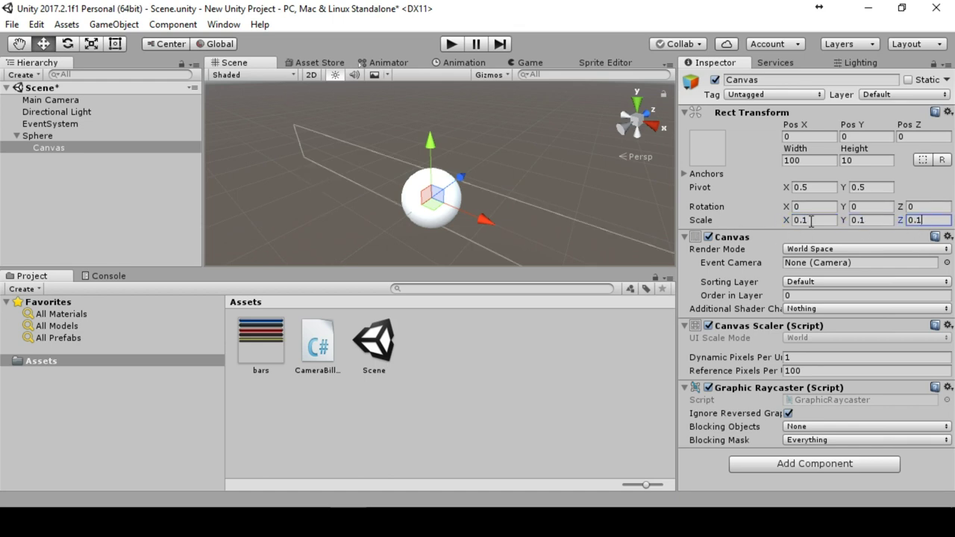
left_click(814, 221)
key("Left")
type("0")
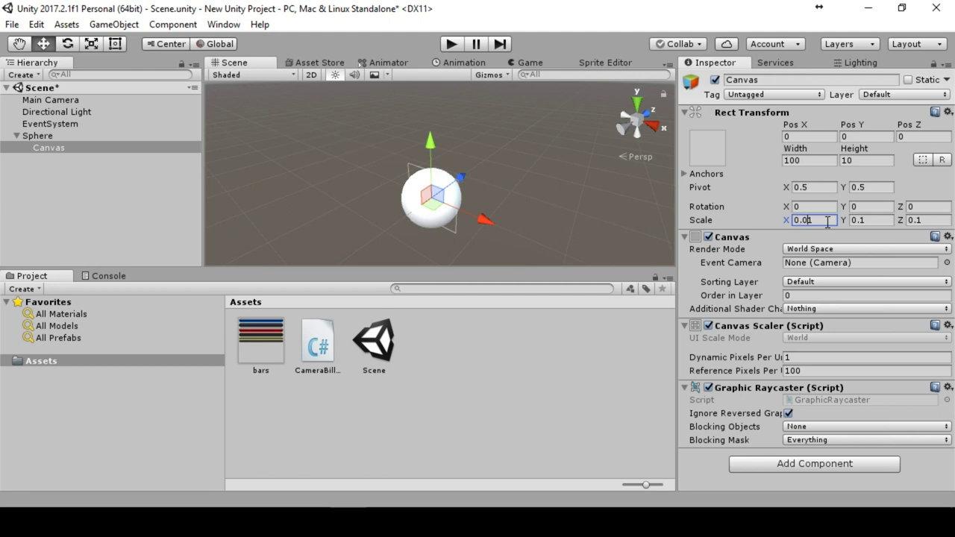
key("Return")
left_click(873, 222)
type("0.01")
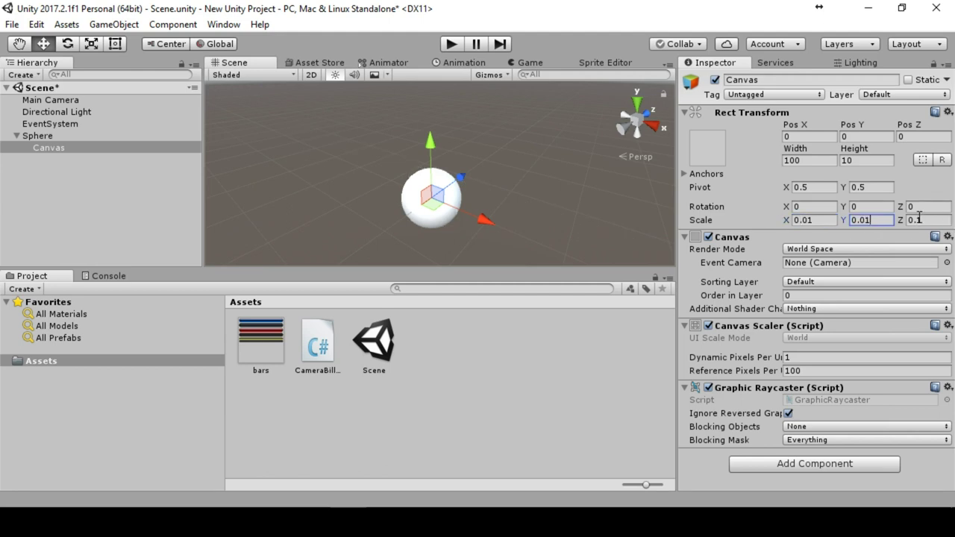
key("Tab")
type("0.01")
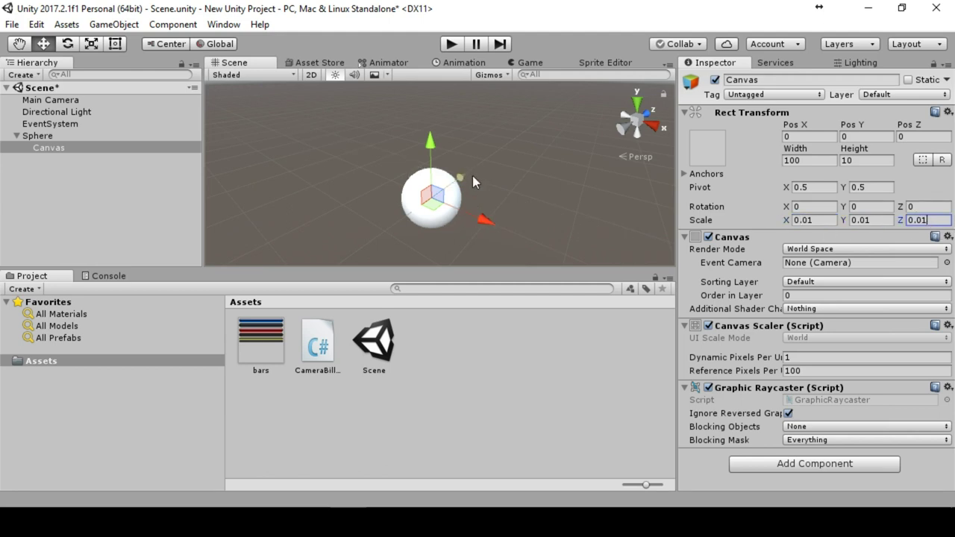
Drag the canvas above the sphere and toward the camera, to roughly 0, 0.634, -0.42
left_click_drag(464, 179, 390, 193)
left_click_drag(483, 198, 530, 124, "alt")
left_click_drag(402, 127, 398, 62)
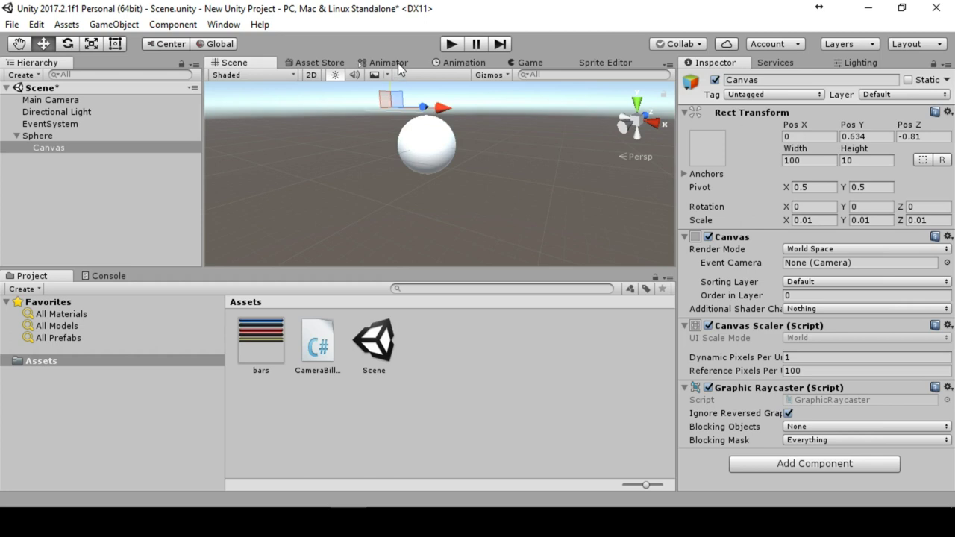
middle_click_drag(527, 131, 521, 171)
left_click_drag(407, 175, 429, 170)
middle_click_drag(532, 153, 492, 176)
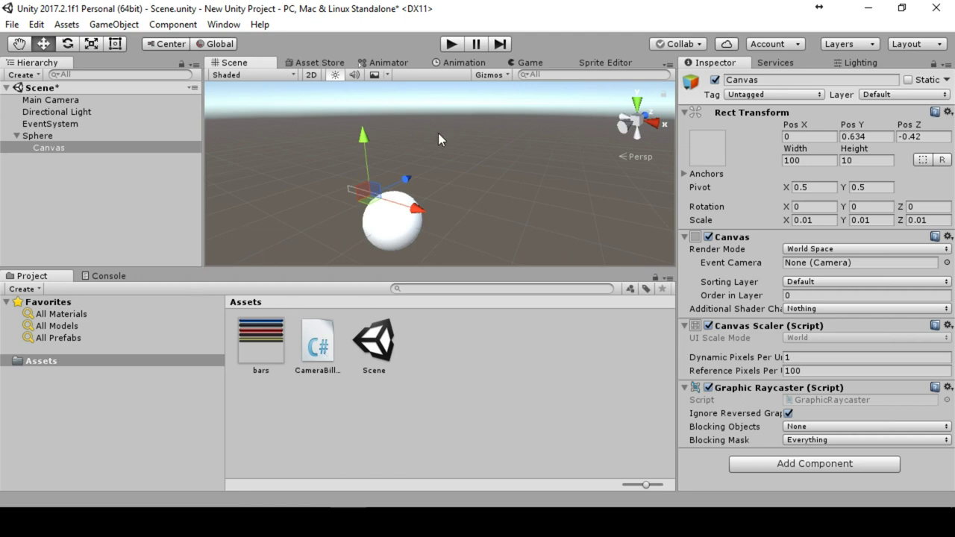
scroll(447, 142, "down", 3)
Give the Main Camera an X rotation of 18 and enter Play mode to preview
left_click(62, 103)
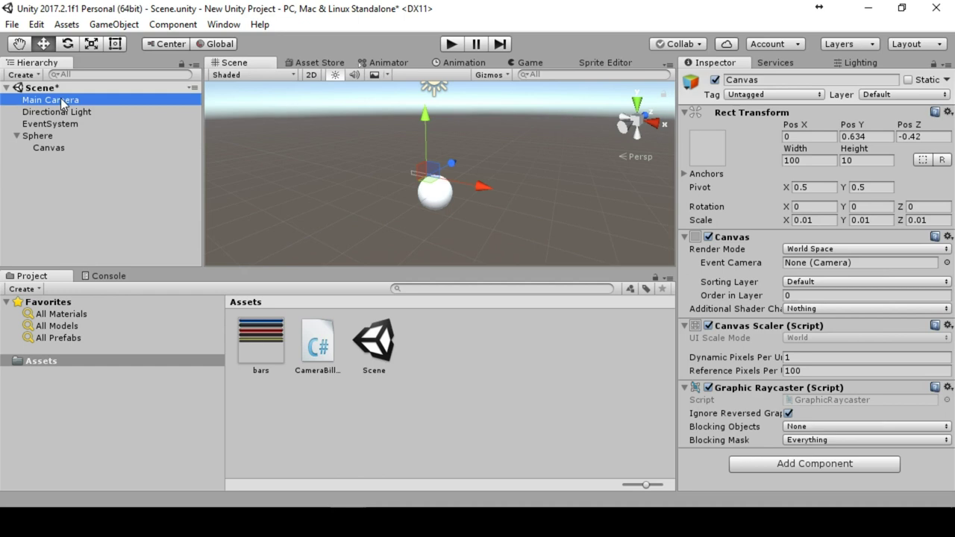
middle_click_drag(552, 150, 582, 163)
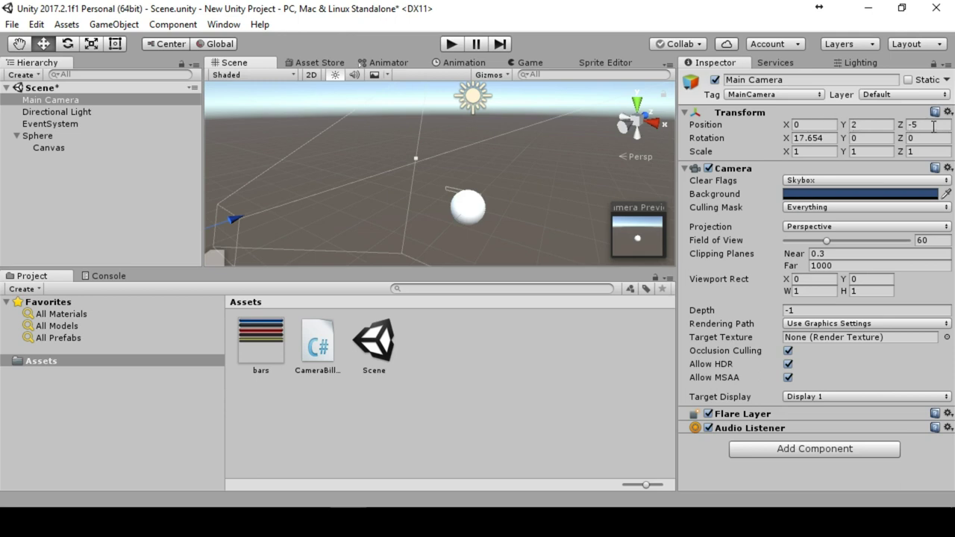
left_click(827, 138)
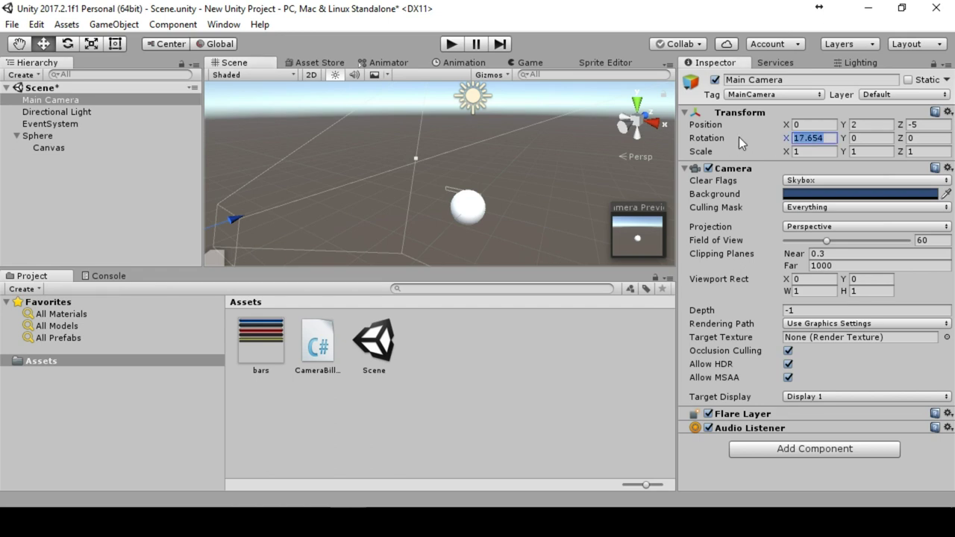
type("18")
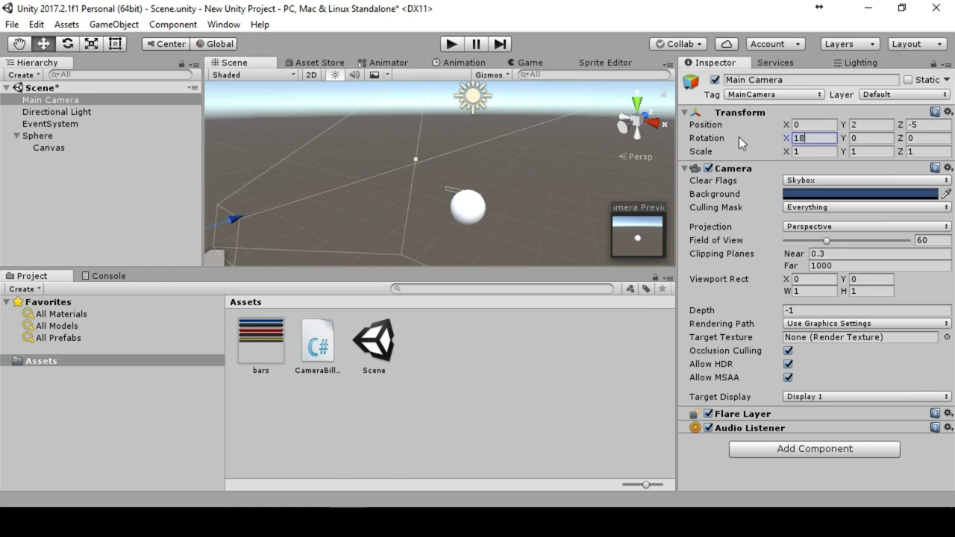
left_click(451, 45)
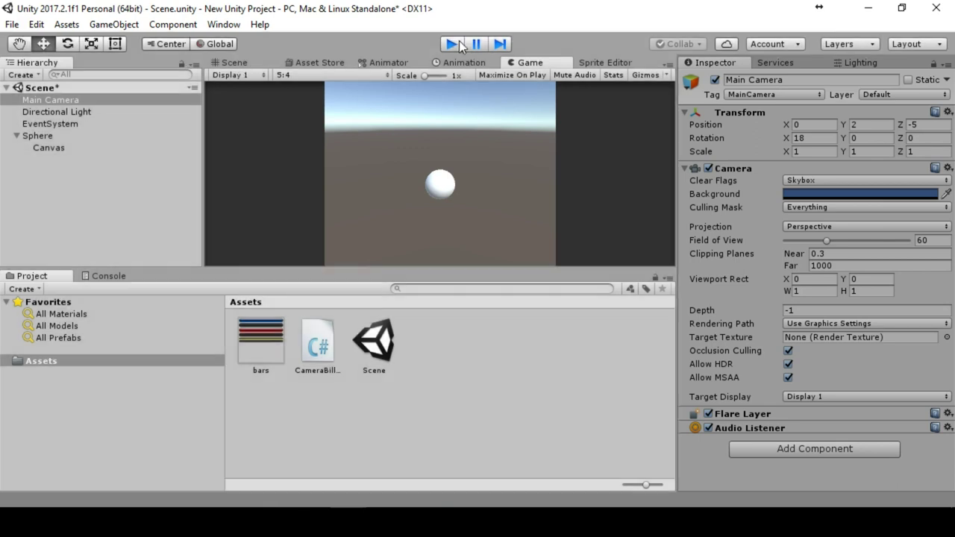
Stop Play, attach CameraBillboard.cs to the Canvas, check its component, and replay
left_click(458, 42)
right_click_drag(543, 178, 515, 197)
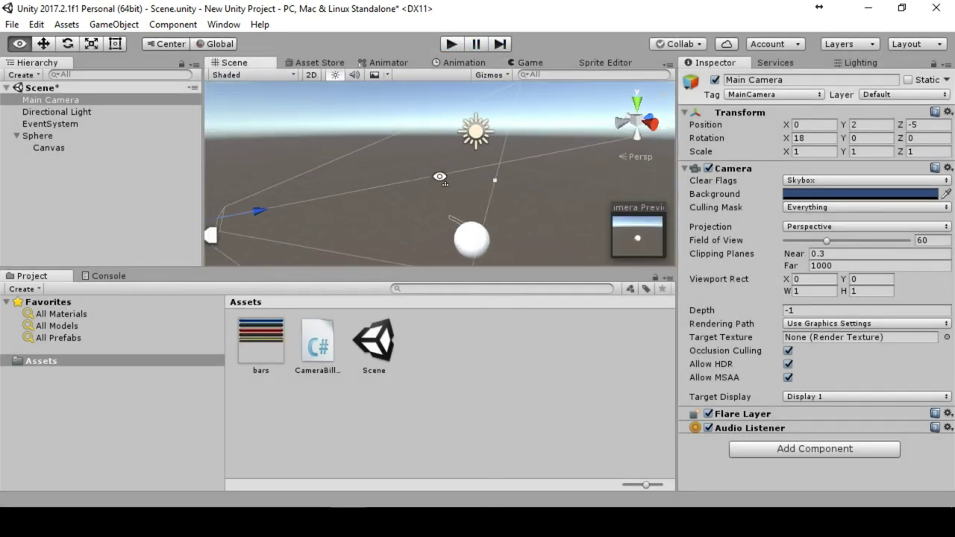
middle_click_drag(514, 198, 470, 179)
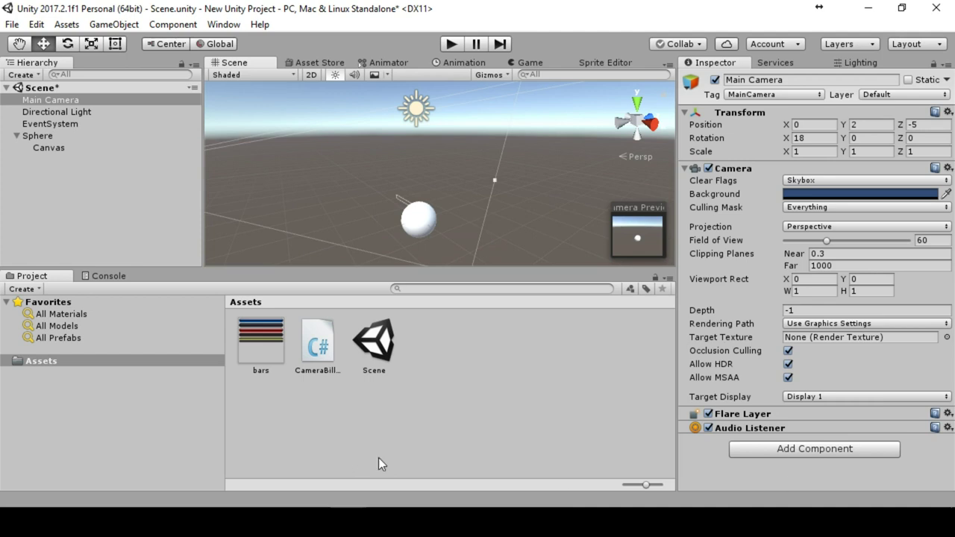
left_click_drag(322, 351, 49, 148)
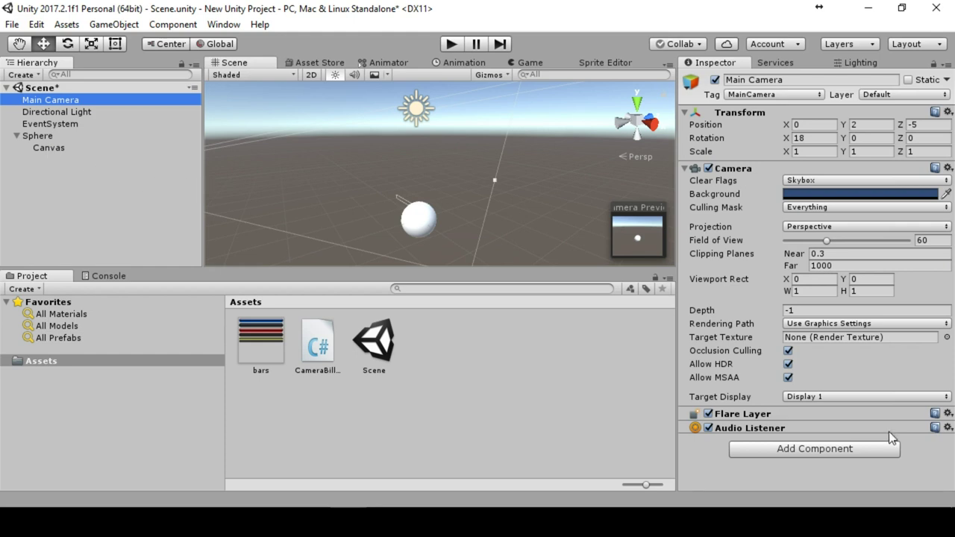
left_click(50, 152)
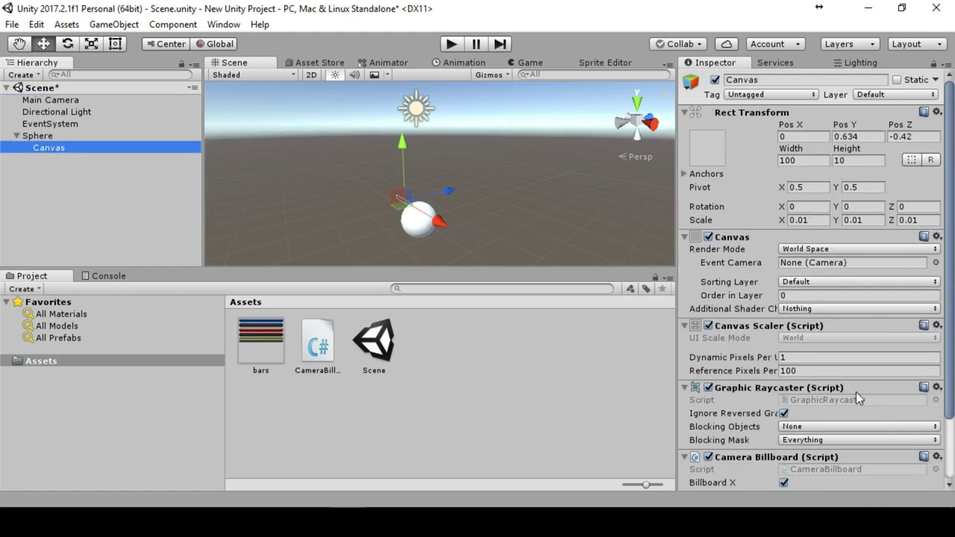
scroll(856, 392, "down", 2)
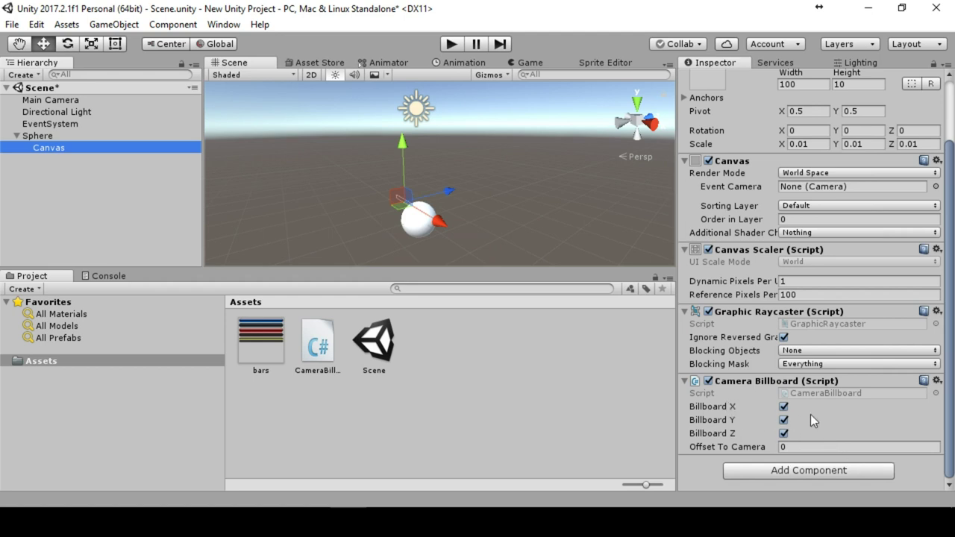
left_click(451, 45)
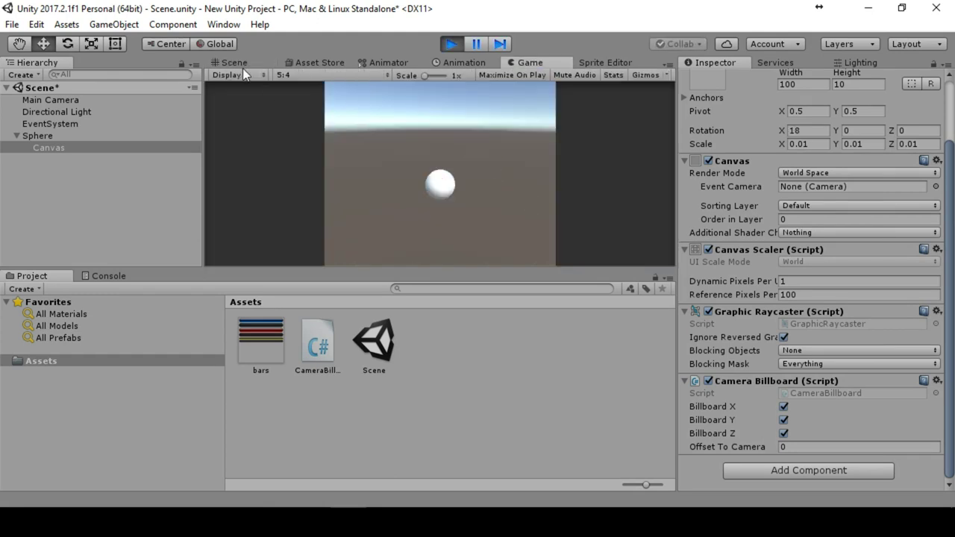
In the Scene view during play, rotate the Main Camera to check the canvas keeps facing it
left_click(237, 63)
scroll(527, 174, "up", 5)
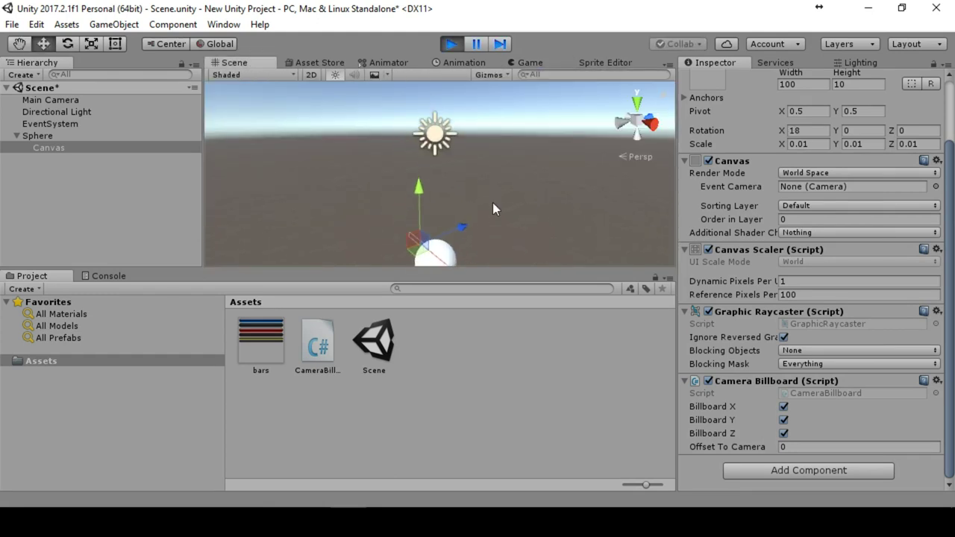
middle_click_drag(486, 207, 490, 103)
left_click_drag(491, 103, 534, 124, "alt")
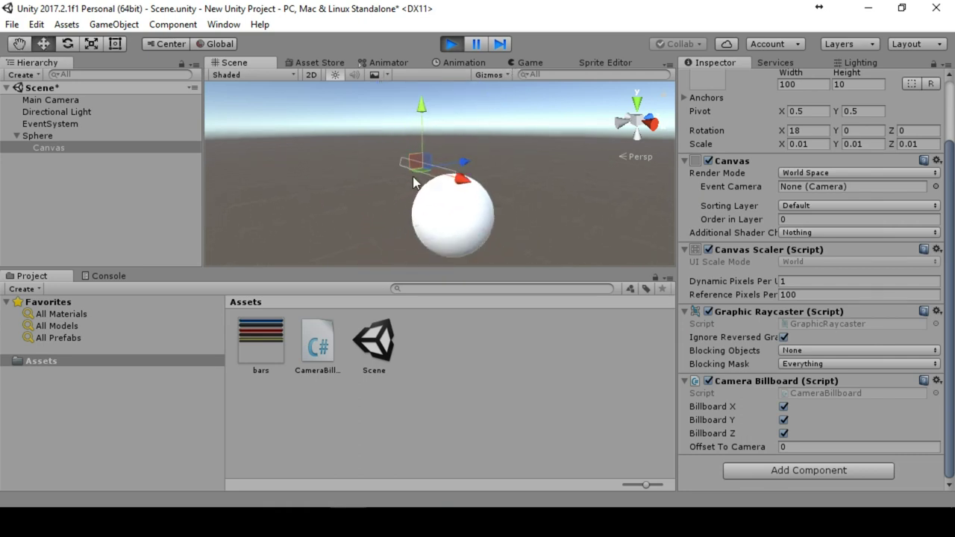
left_click_drag(412, 177, 469, 213, "alt")
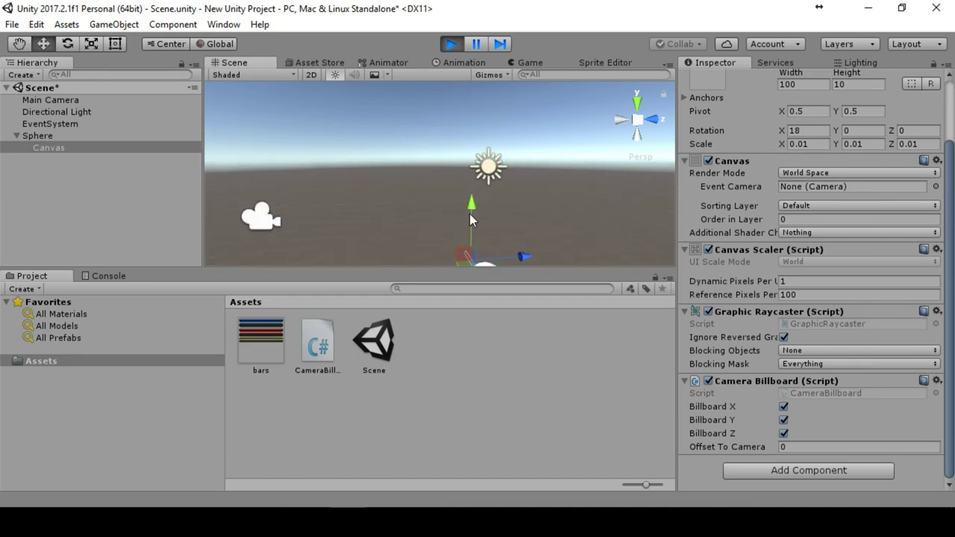
left_click(265, 218)
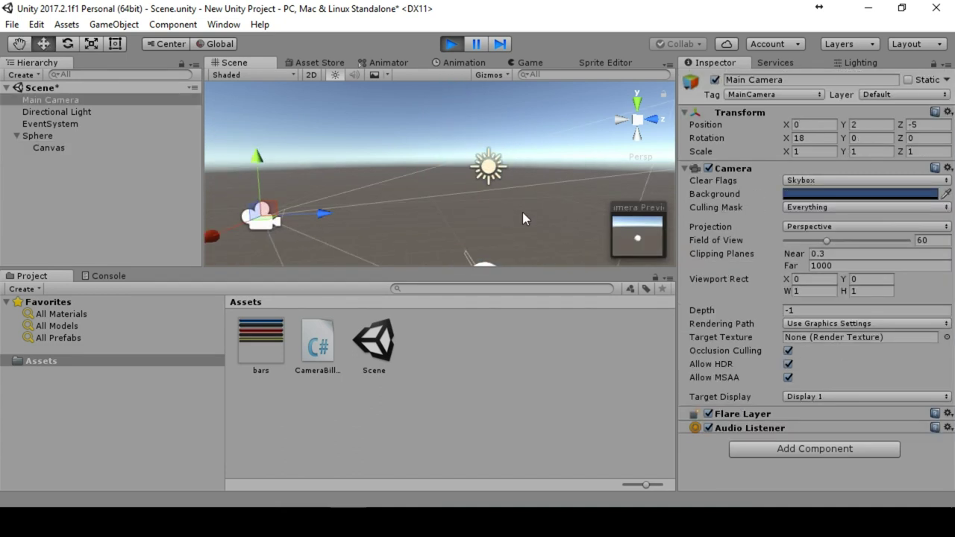
left_click(67, 44)
left_click_drag(297, 224, 512, 226)
middle_click_drag(512, 226, 511, 152)
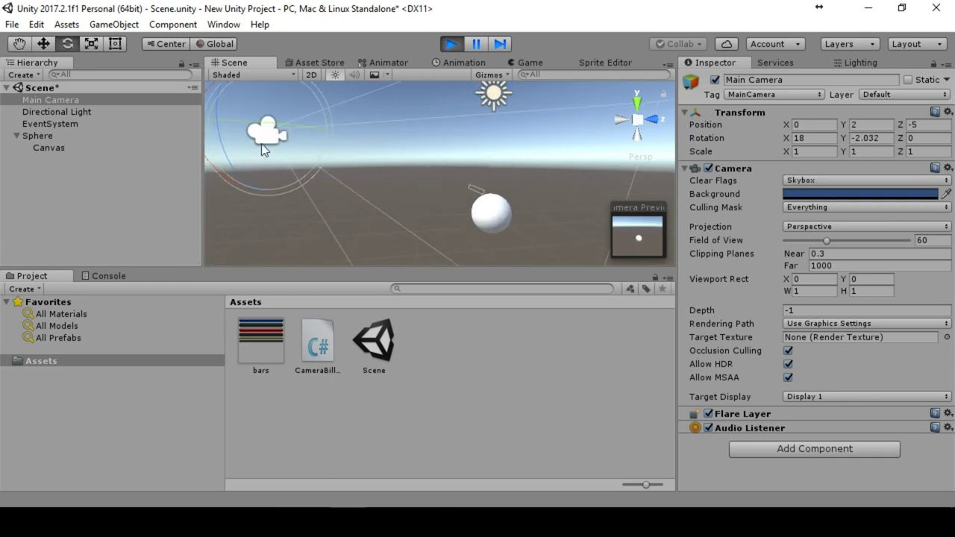
left_click_drag(273, 132, 375, 162)
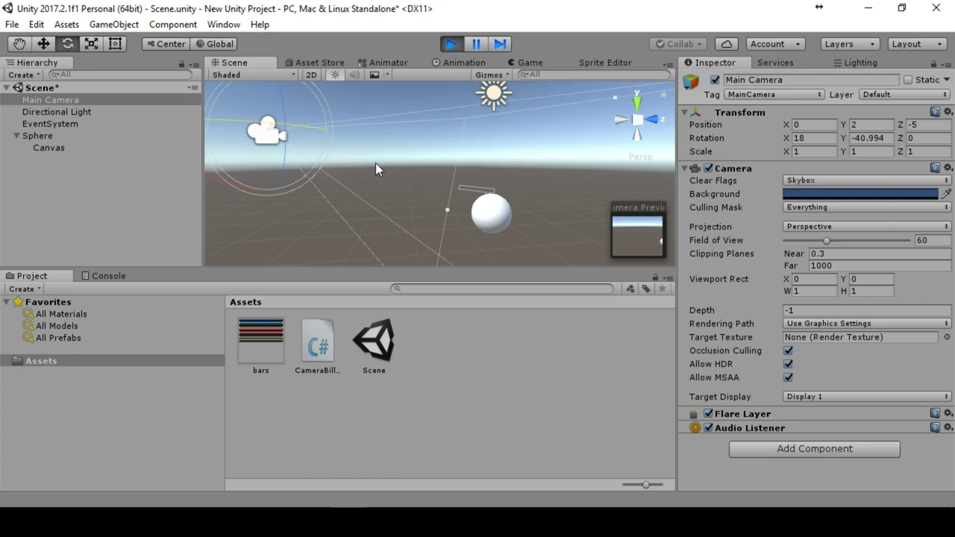
Stop Play mode and bring up the bars texture's import settings
left_click(452, 44)
middle_click_drag(544, 159, 478, 170)
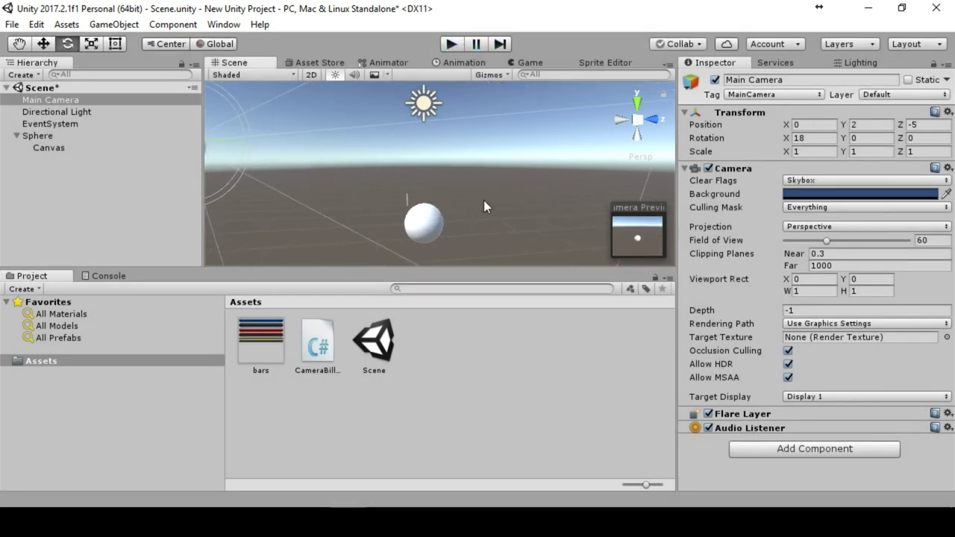
left_click_drag(401, 153, 374, 165, "alt")
middle_click_drag(375, 166, 456, 159)
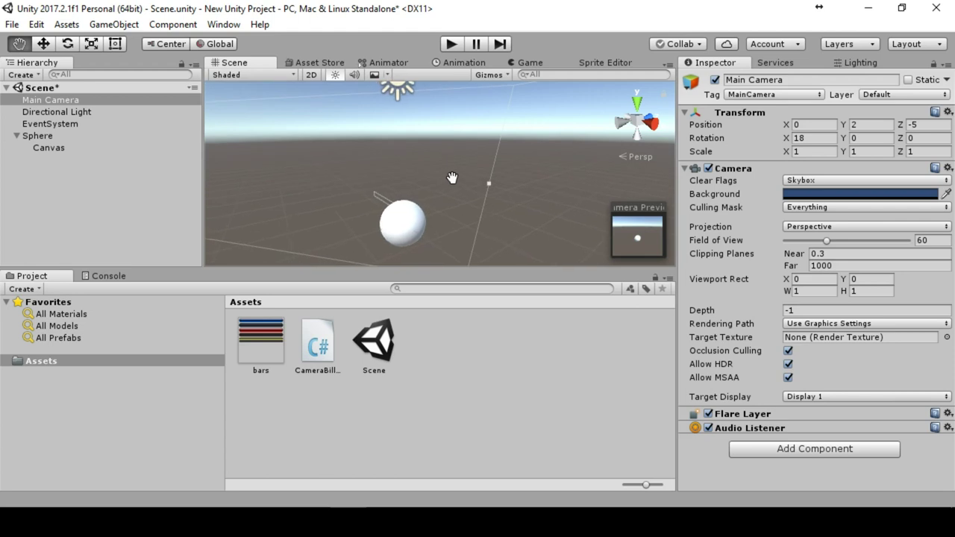
left_click_drag(452, 177, 466, 157)
key("e")
left_click(270, 351)
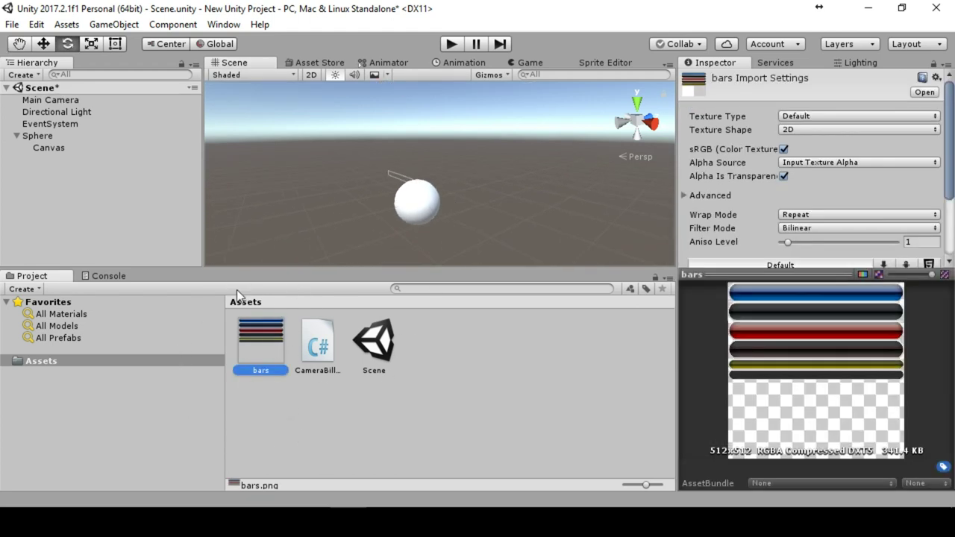
Set the bars texture to Texture Type Sprite (2D and UI) with Sprite Mode Multiple
left_click(804, 116)
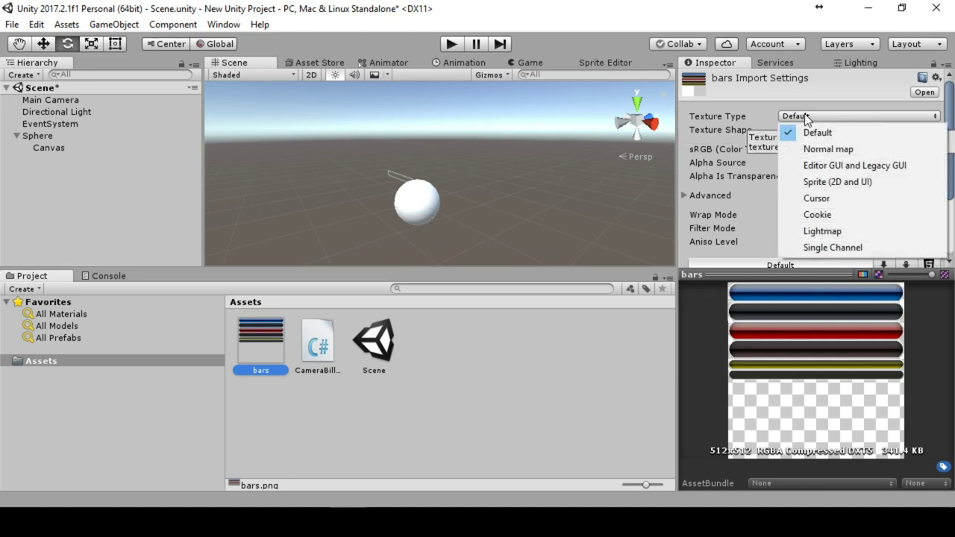
left_click(869, 182)
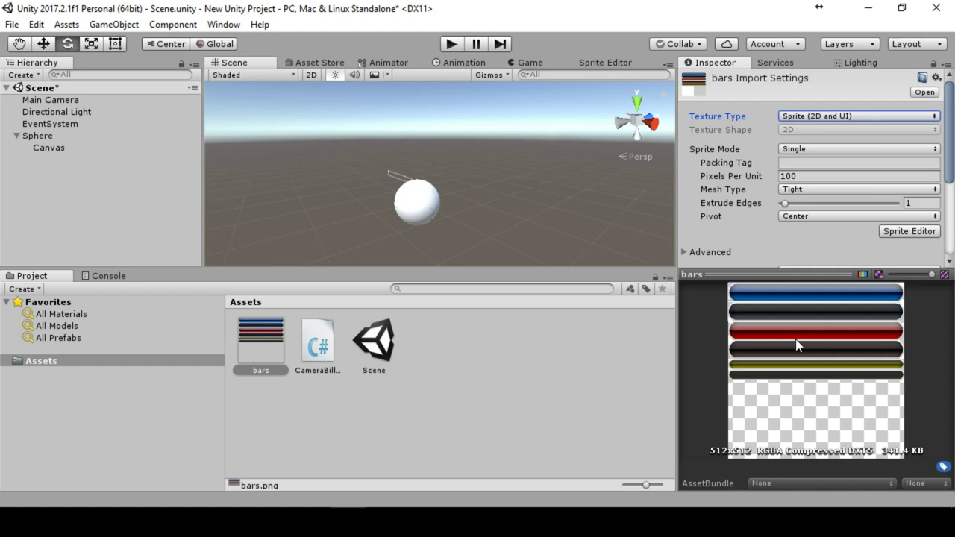
left_click(805, 148)
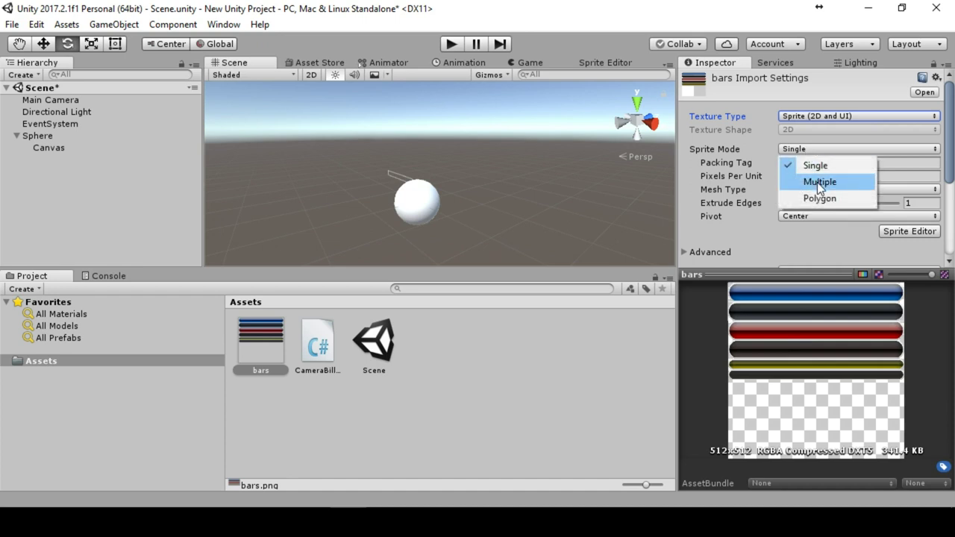
left_click(817, 183)
scroll(734, 203, "down", 5)
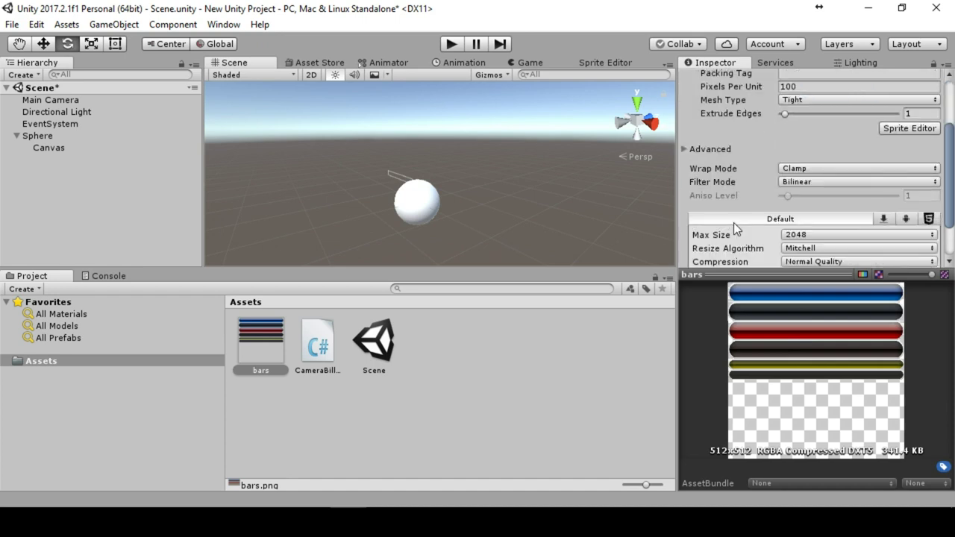
scroll(734, 222, "down", 1)
scroll(735, 191, "up", 4)
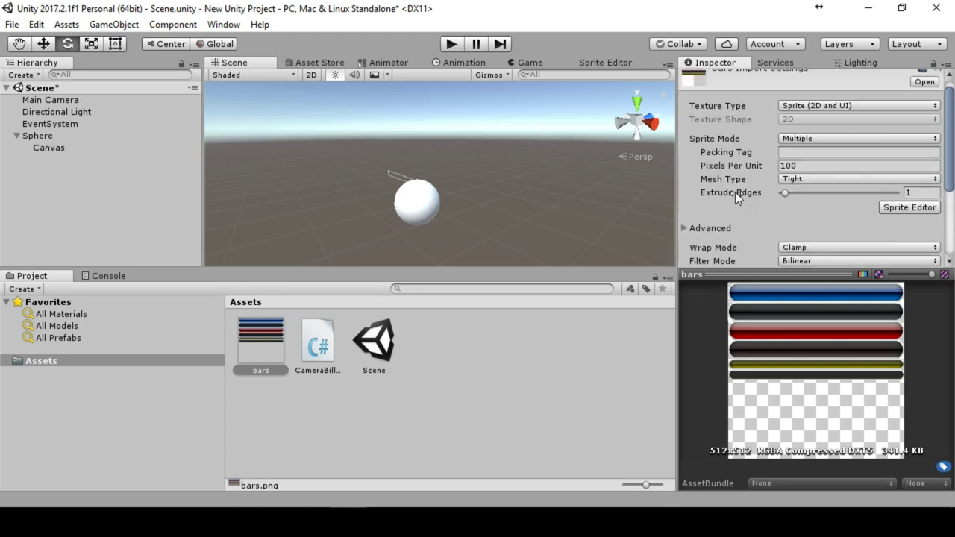
Apply the import settings in the Sprite Editor, then delete the old slices and apply
left_click(905, 208)
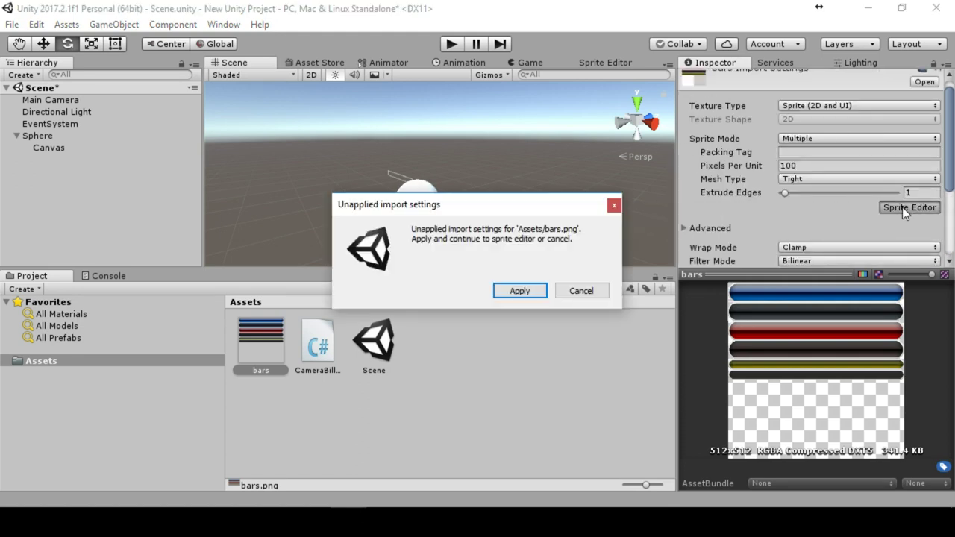
left_click(522, 291)
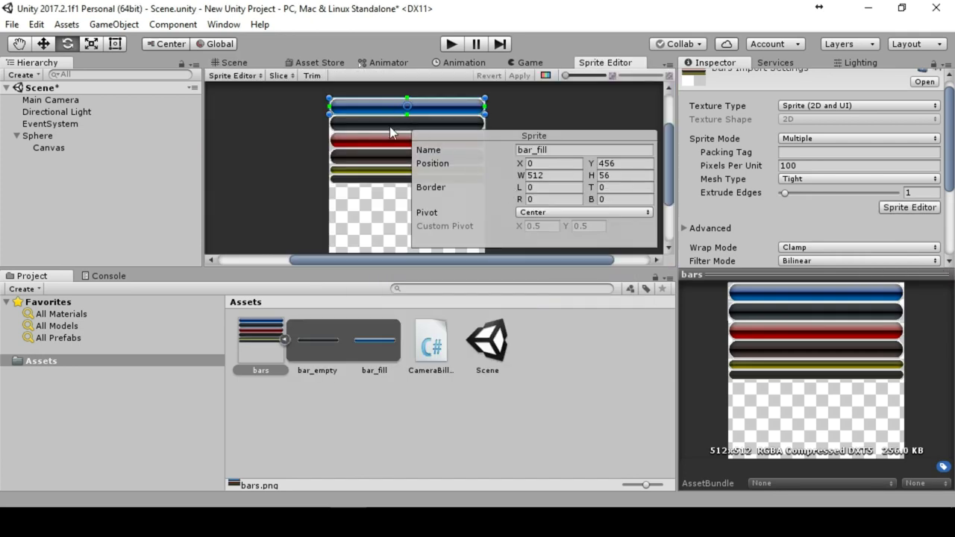
key("Delete")
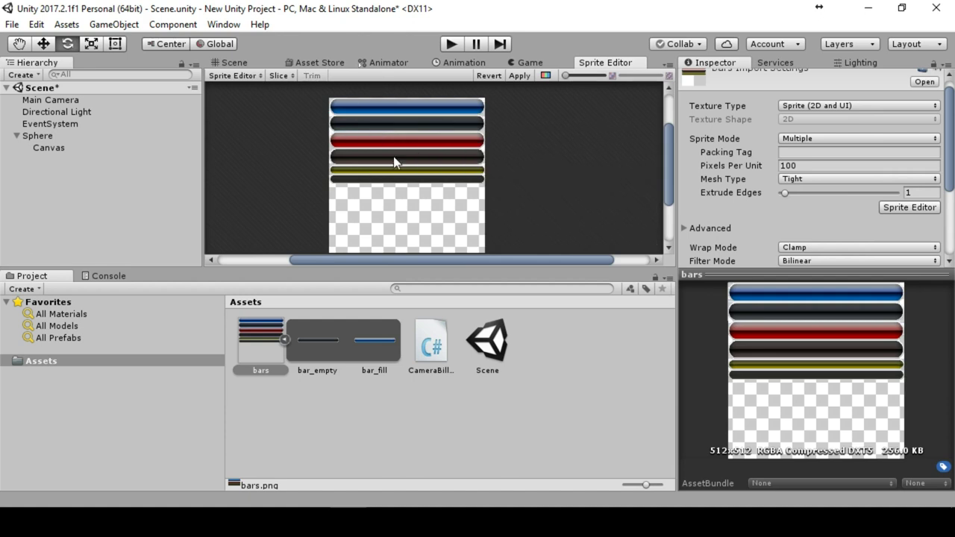
left_click(518, 76)
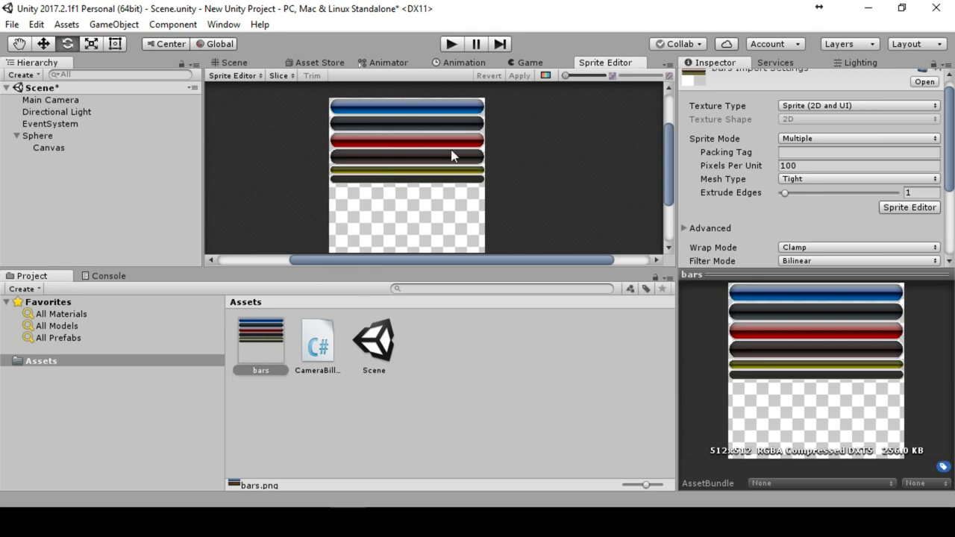
Slice a new sprite around the top blue bar and name it bar_filled
middle_click_drag(399, 141, 443, 201)
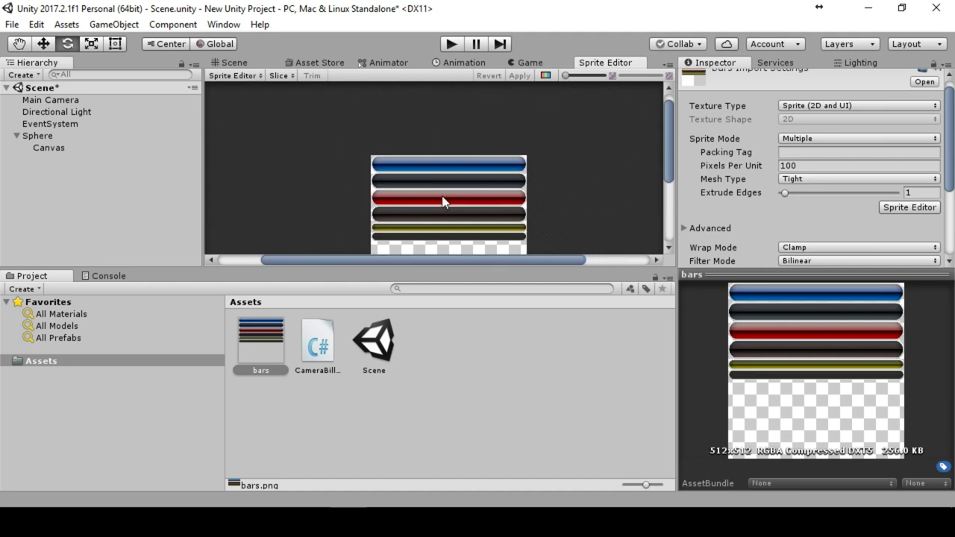
scroll(442, 202, "up", 4)
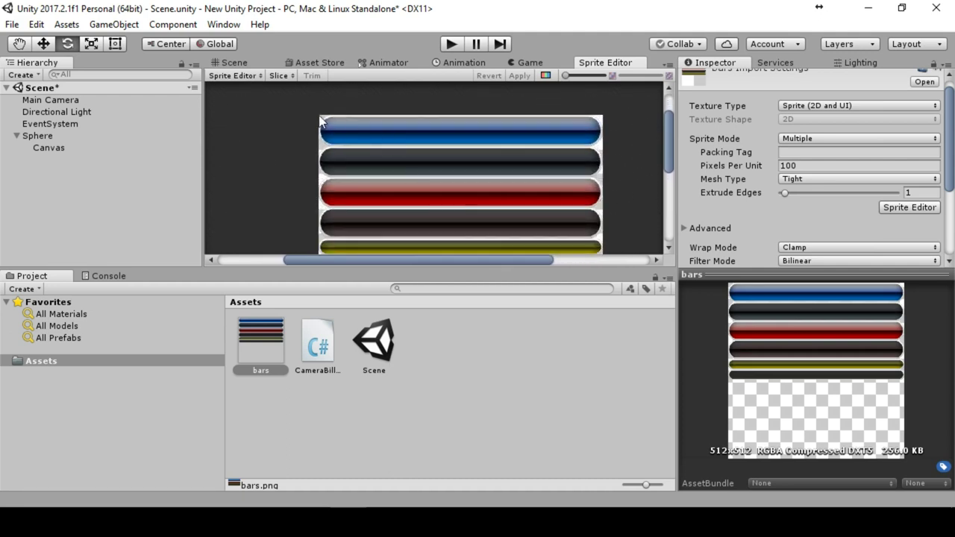
left_click_drag(319, 118, 612, 153)
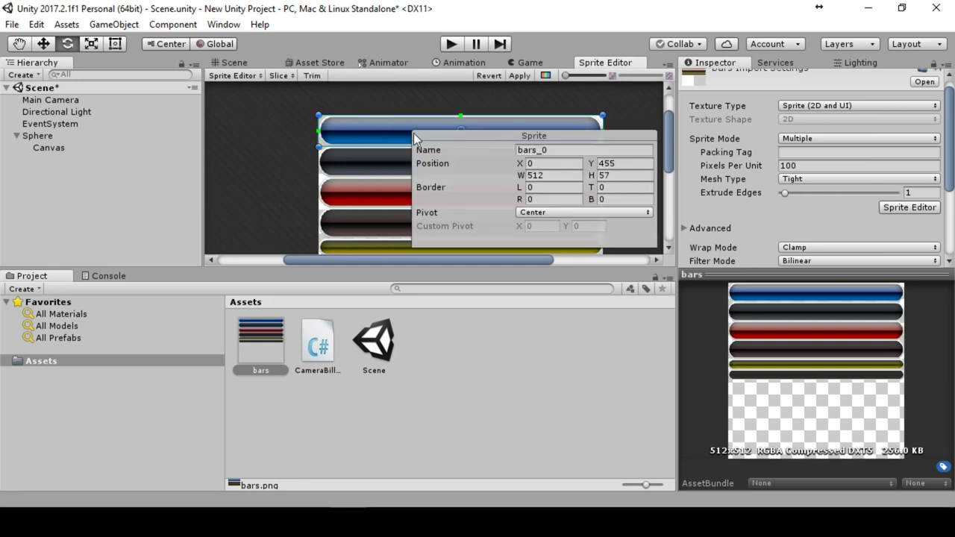
left_click(556, 149)
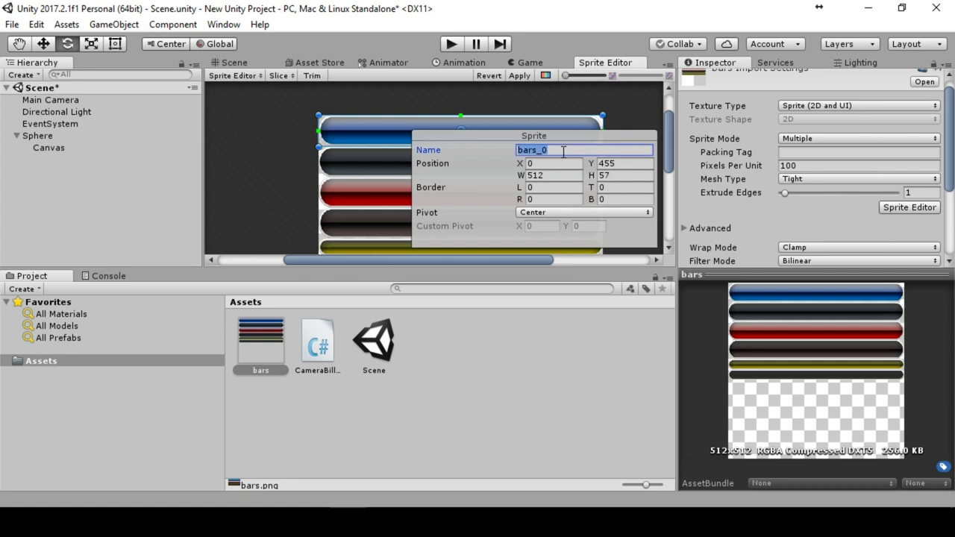
type("bar_filled")
key("Return")
Apply bar_filled, then slice the black bar as a sprite named bar_empty and apply
left_click(519, 76)
left_click(345, 168)
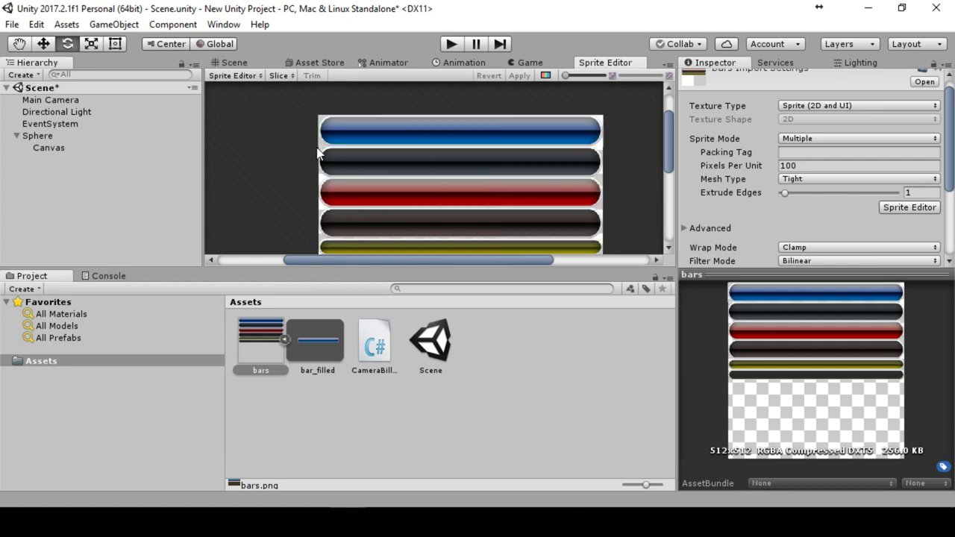
left_click_drag(319, 148, 611, 178)
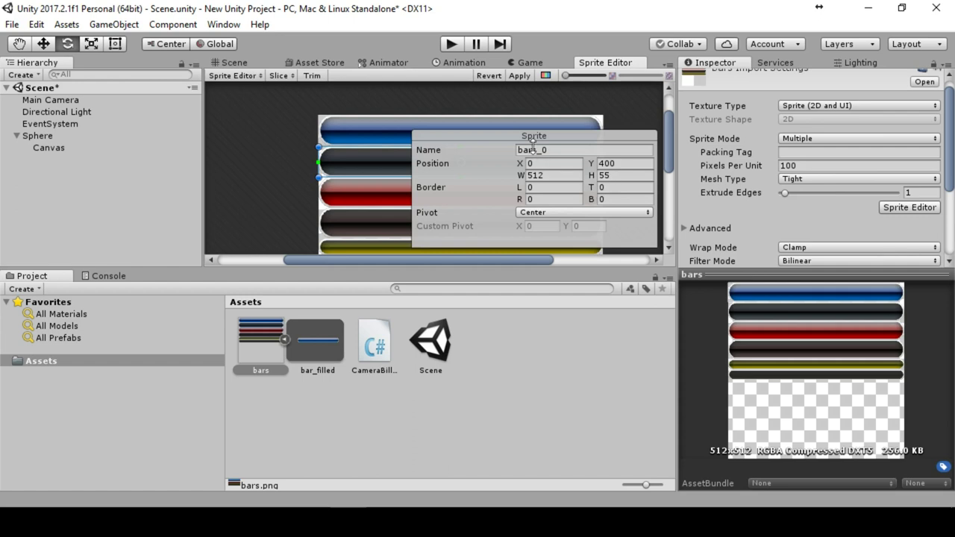
left_click(557, 150)
type("bar_empty")
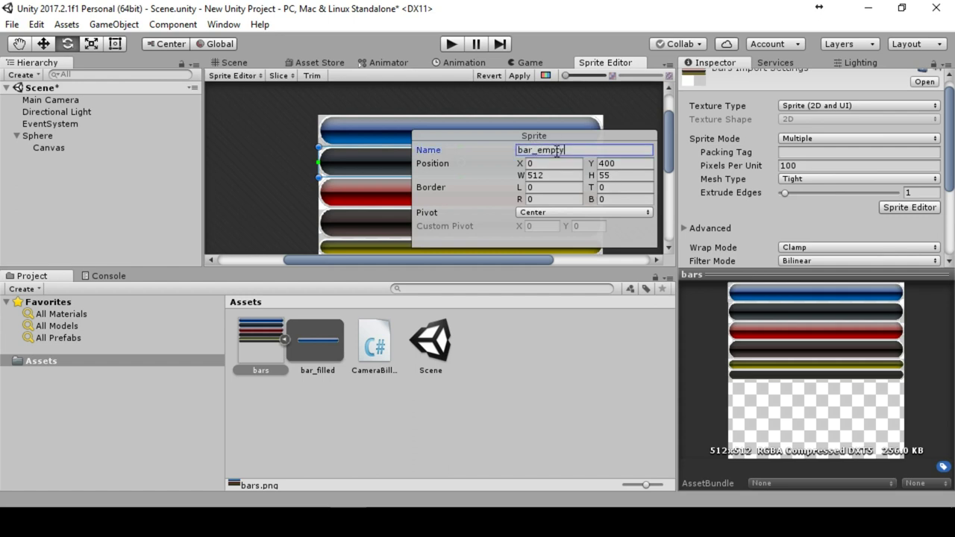
key("Return")
left_click(520, 77)
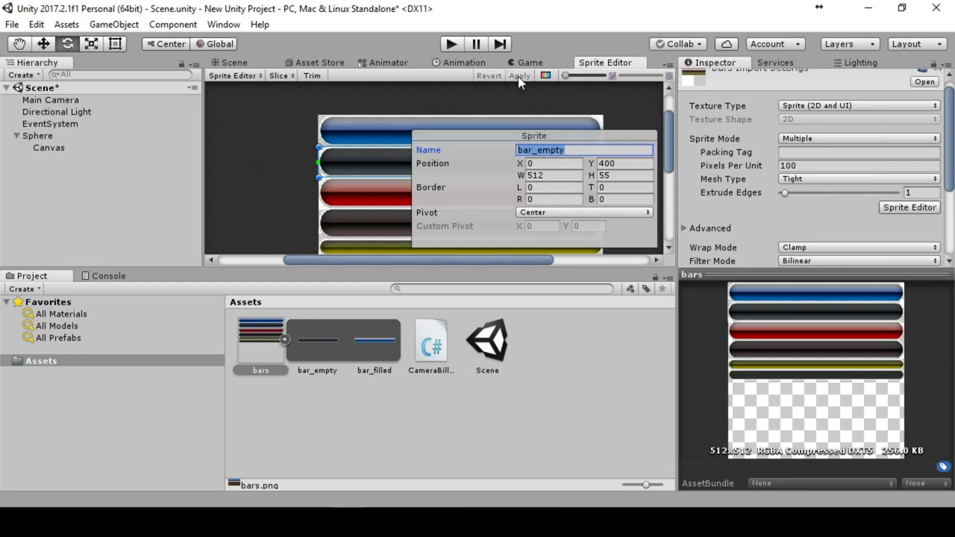
Compare the two slices and give bar_filled the same 55-pixel height, then apply
left_click(264, 187)
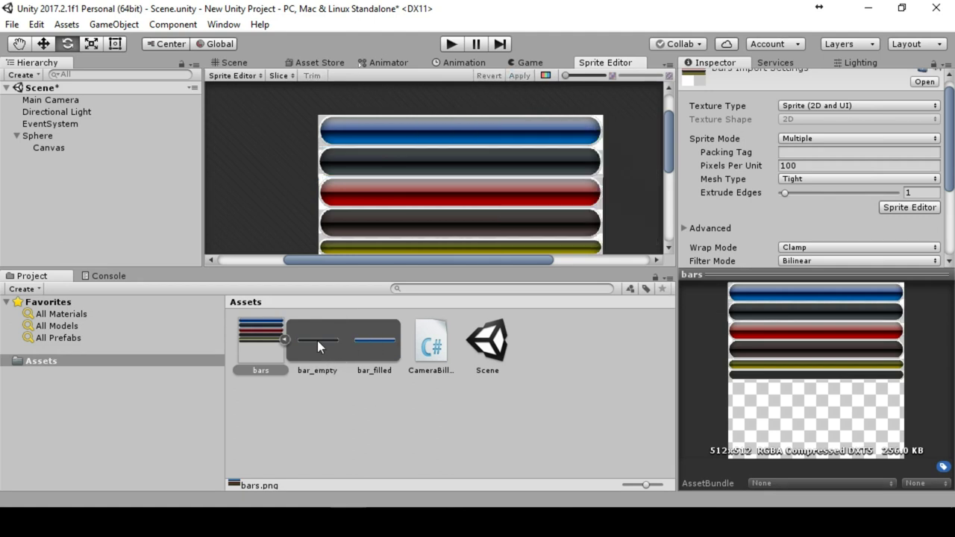
left_click(467, 164)
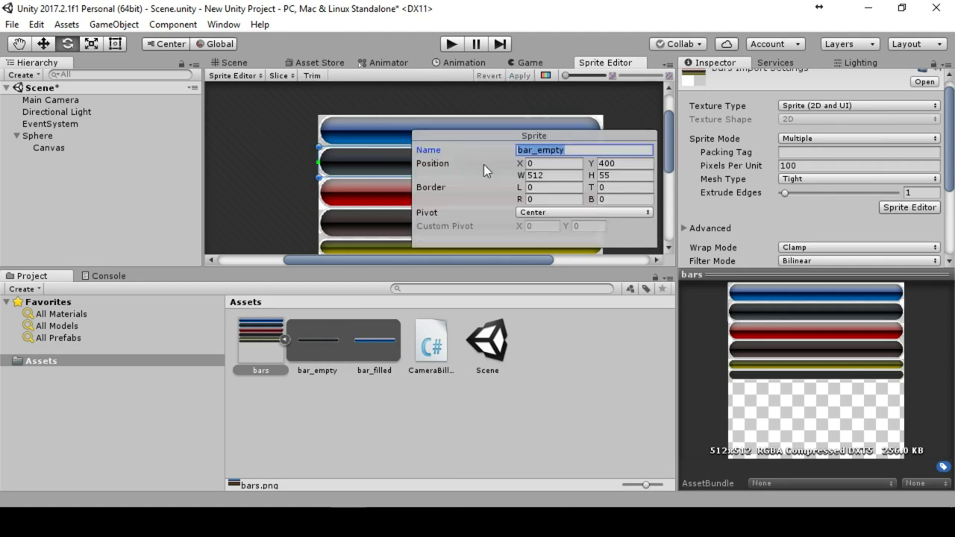
left_click(373, 137)
left_click(367, 169)
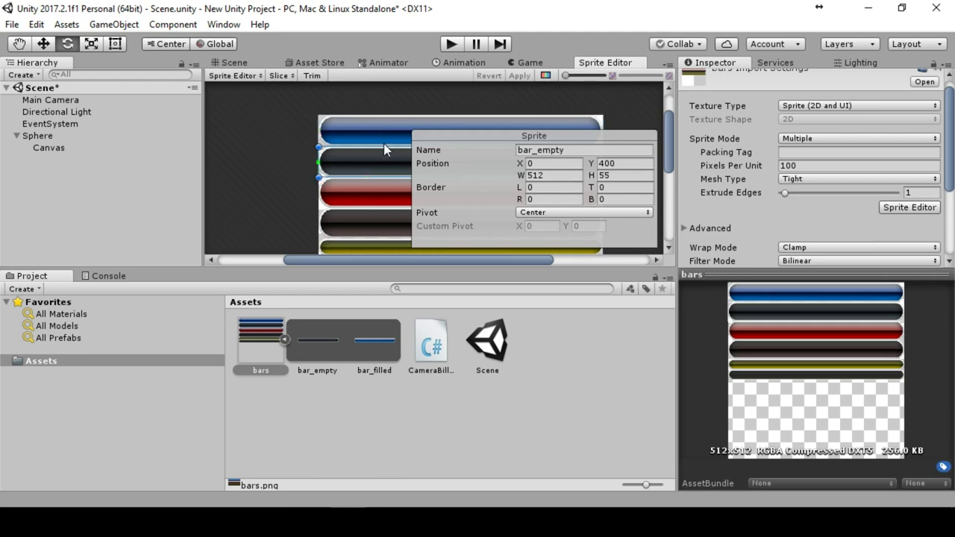
left_click(383, 141)
left_click(377, 169)
left_click(367, 141)
left_click(361, 168)
left_click(641, 177)
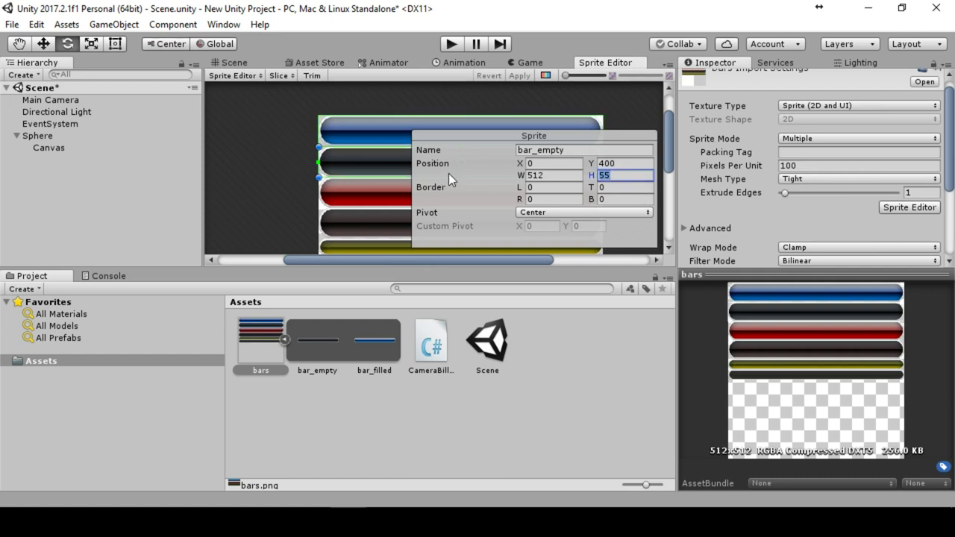
left_click(384, 133)
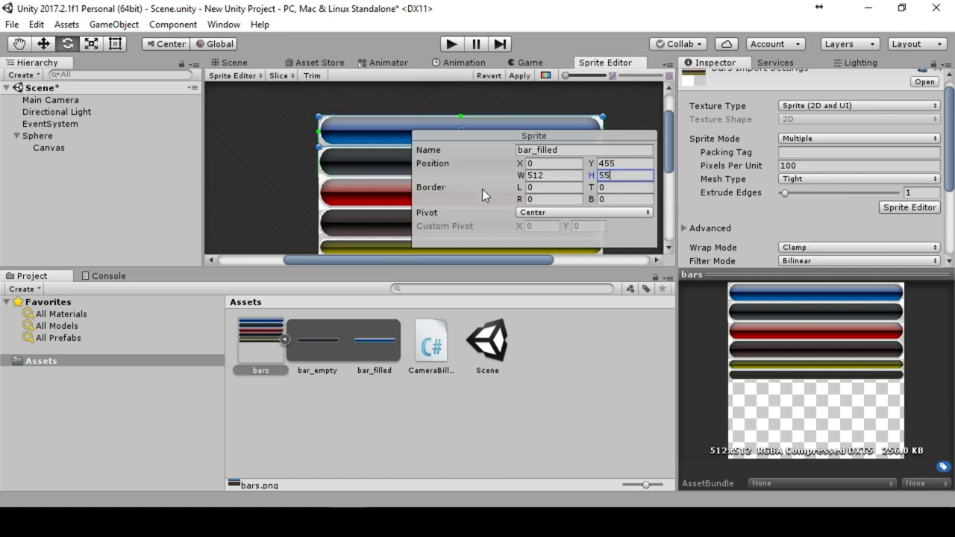
left_click(519, 75)
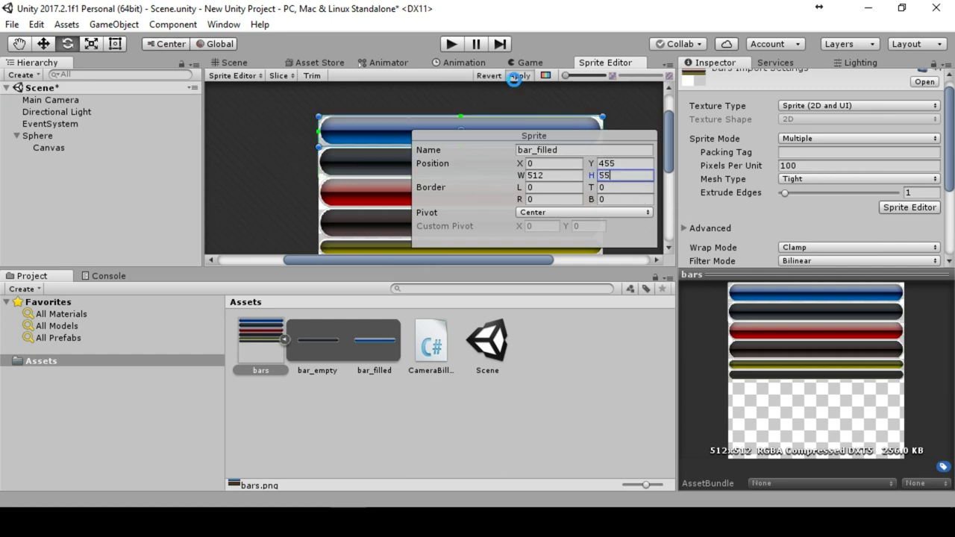
left_click(364, 165)
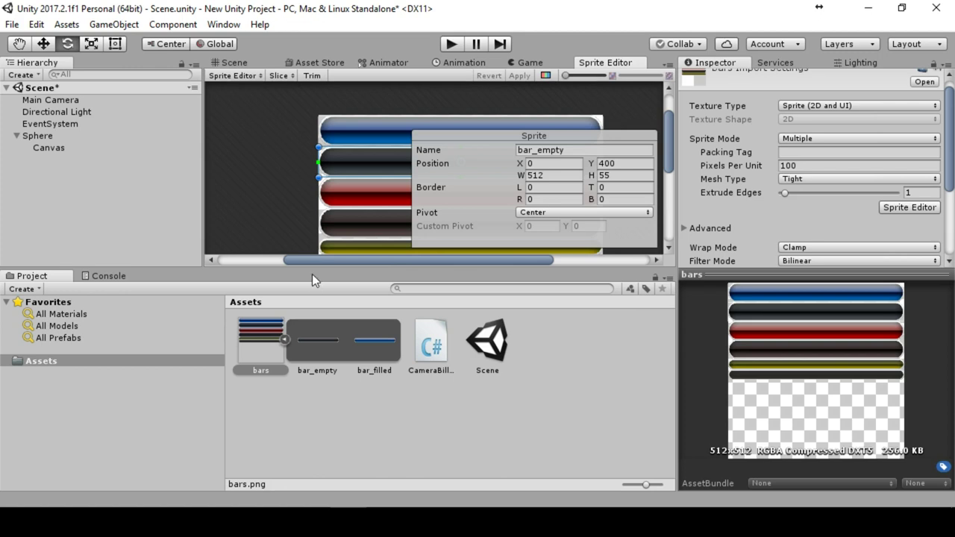
Add a UI Image as a child of the Canvas
left_click(47, 149)
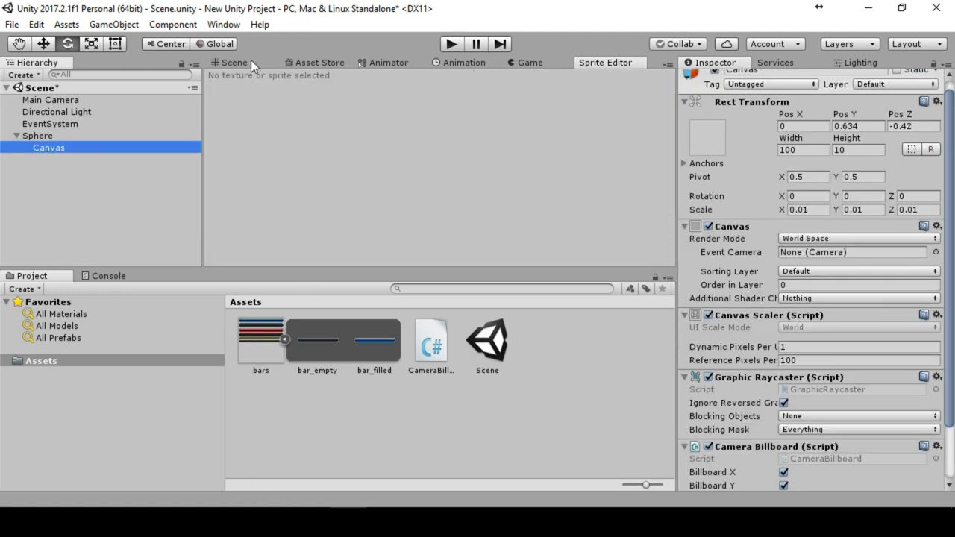
left_click(251, 64)
right_click(47, 149)
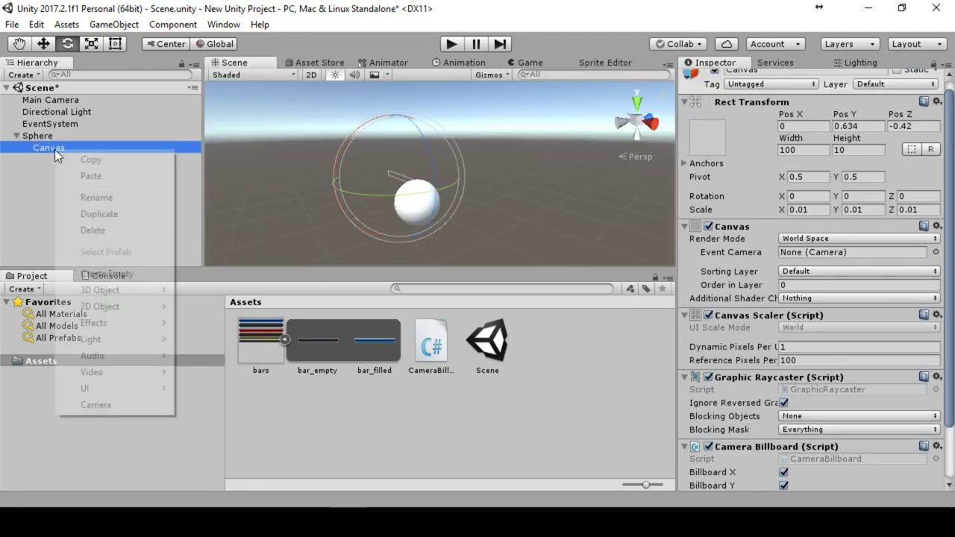
mouse_move(126, 388)
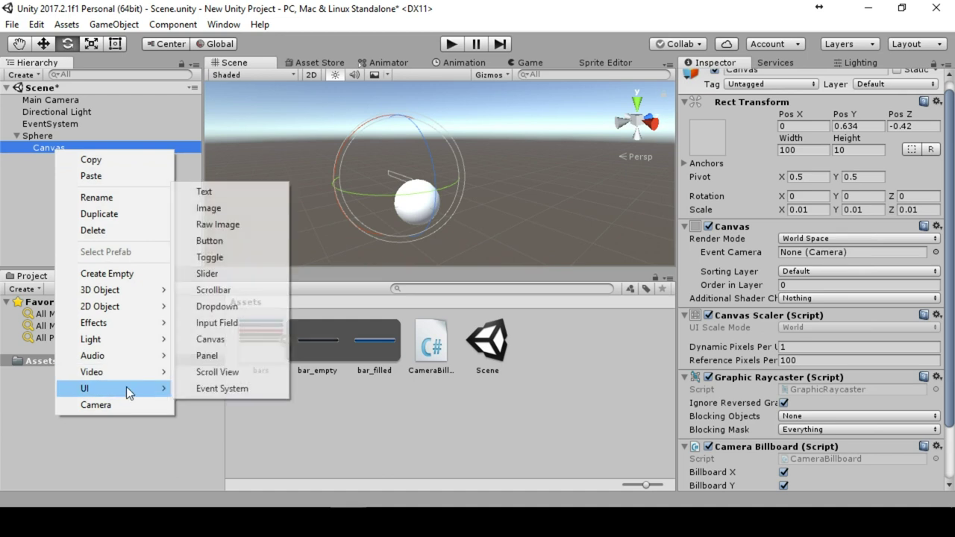
left_click(235, 212)
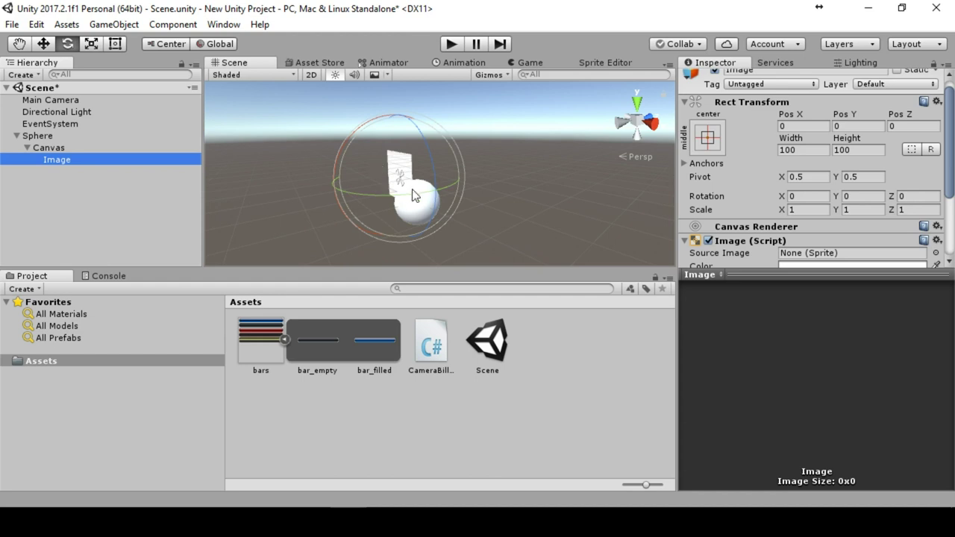
Stretch the Image to fill the Canvas using the Alt anchor preset
scroll(363, 186, "up", 5)
scroll(448, 196, "down", 5)
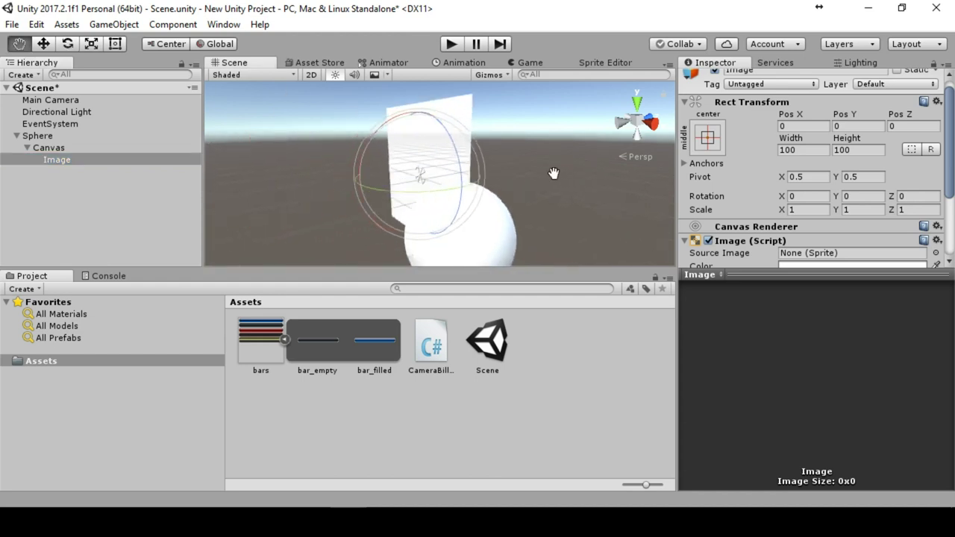
left_click(707, 138)
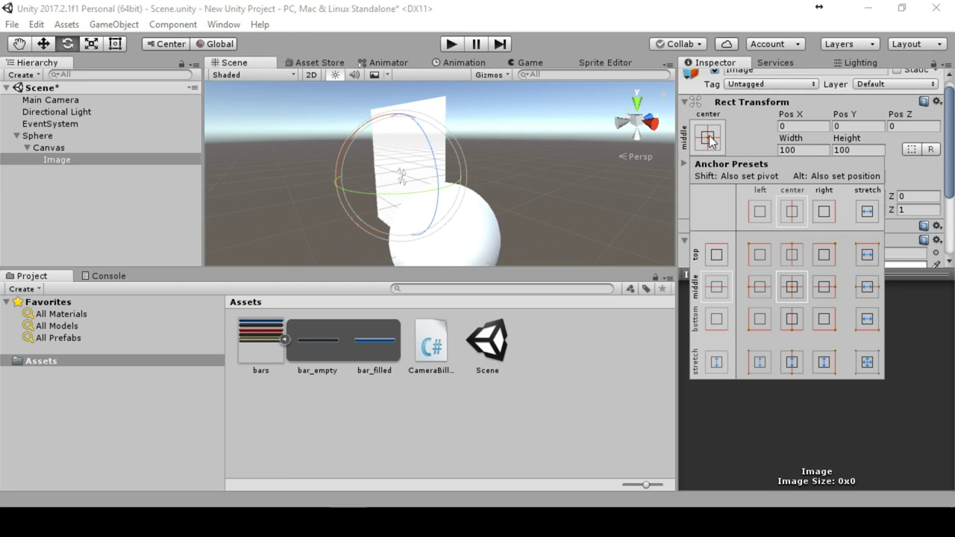
key("alt")
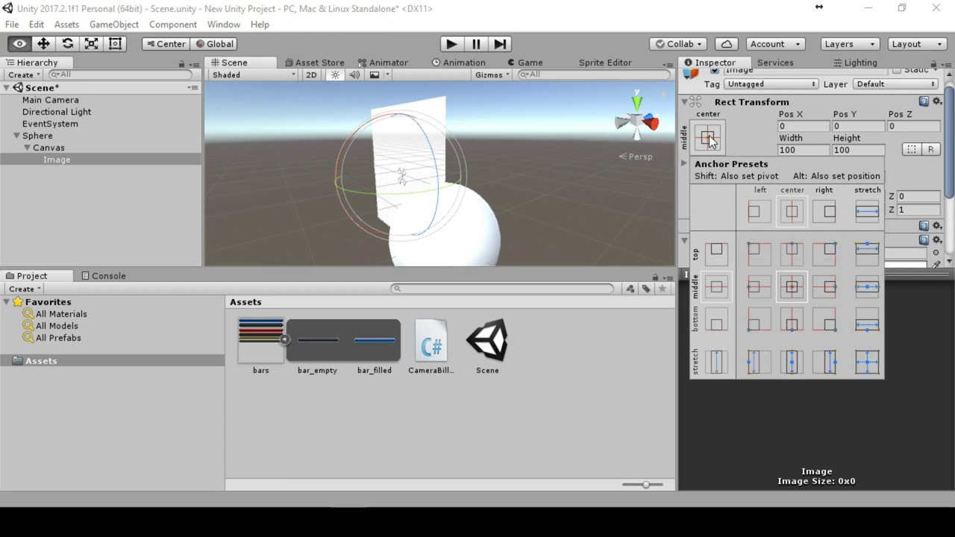
left_click(872, 362, "alt")
key("e")
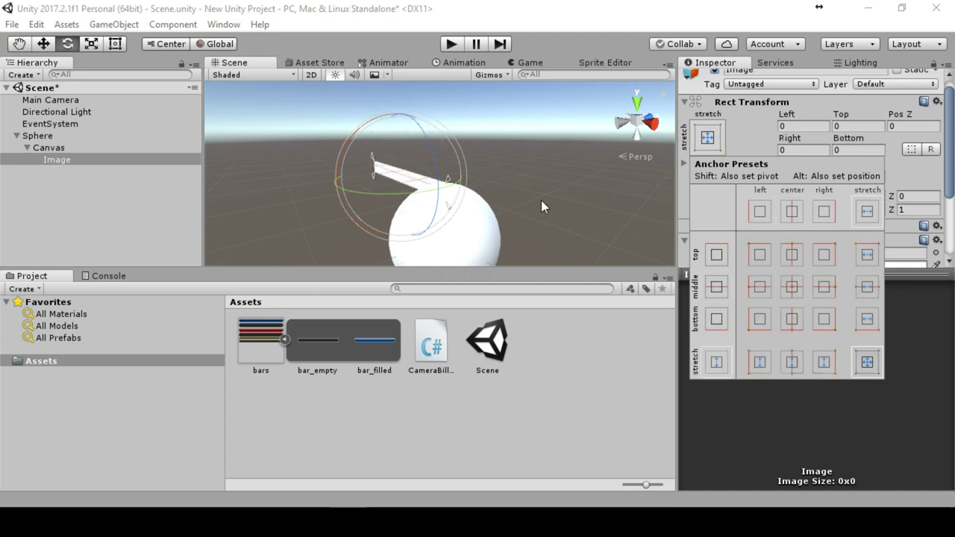
left_click(587, 196)
Give the Image the bar_empty sprite with its original proportions preserved
scroll(789, 195, "down", 3)
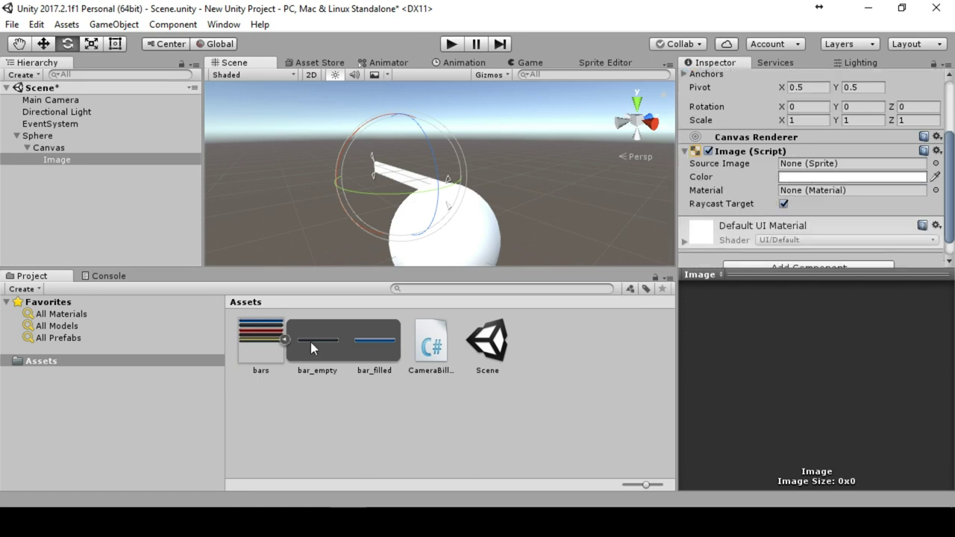
left_click_drag(311, 342, 815, 165)
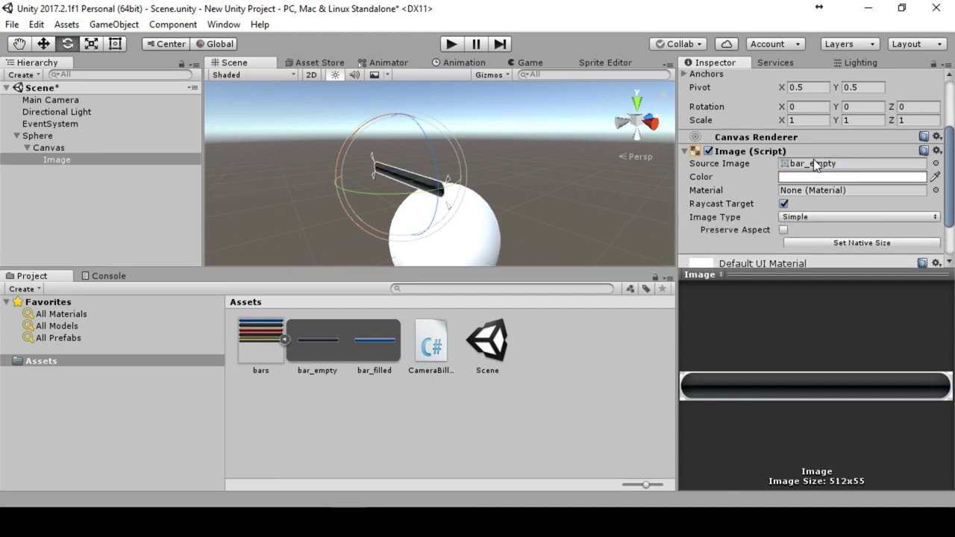
left_click(784, 231)
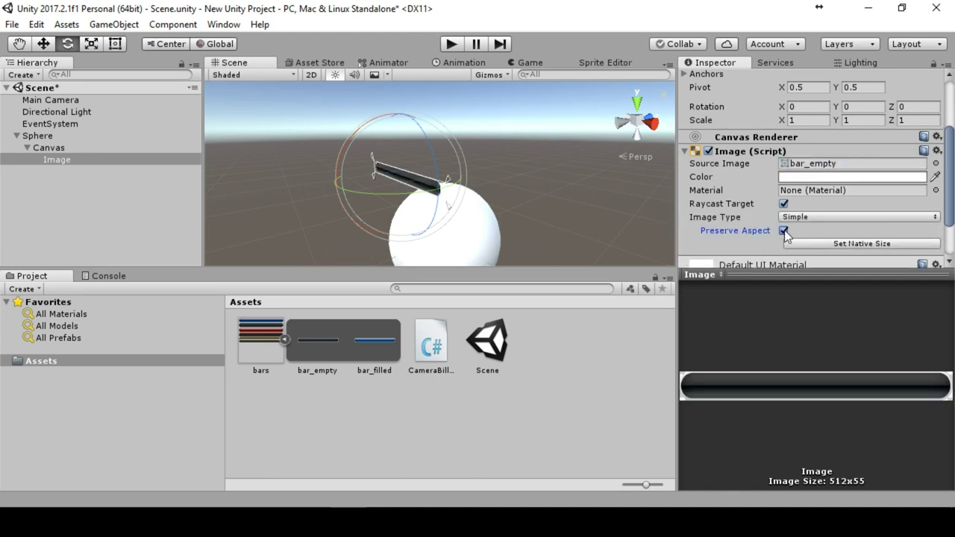
left_click_drag(472, 134, 457, 162, "alt")
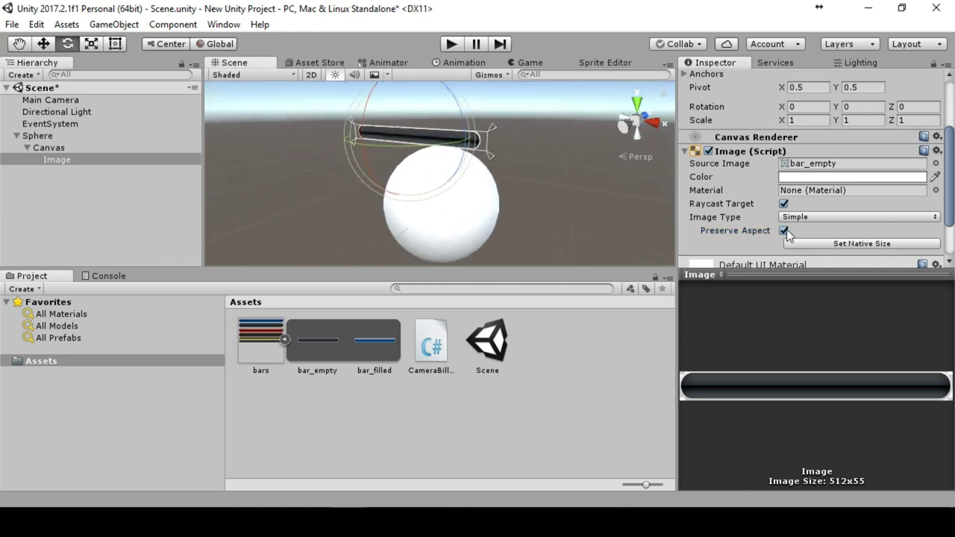
key("f")
scroll(552, 170, "up", 2)
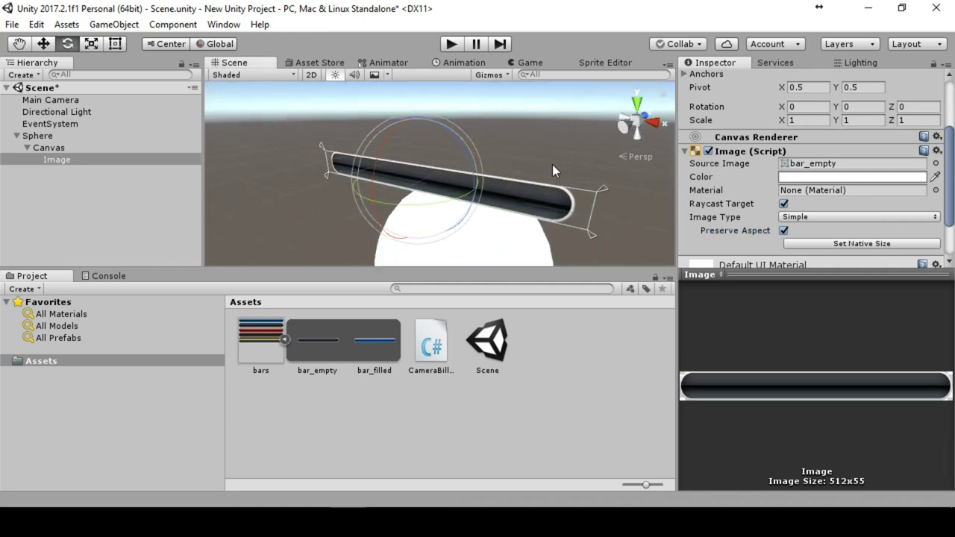
mouse_move(564, 155)
middle_mouse_down()
mouse_move(560, 128)
mouse_move(558, 142)
middle_mouse_up()
scroll(559, 145, "down", 3)
Test-play the scene, then raise the Canvas a little higher above the sphere
left_click(451, 43)
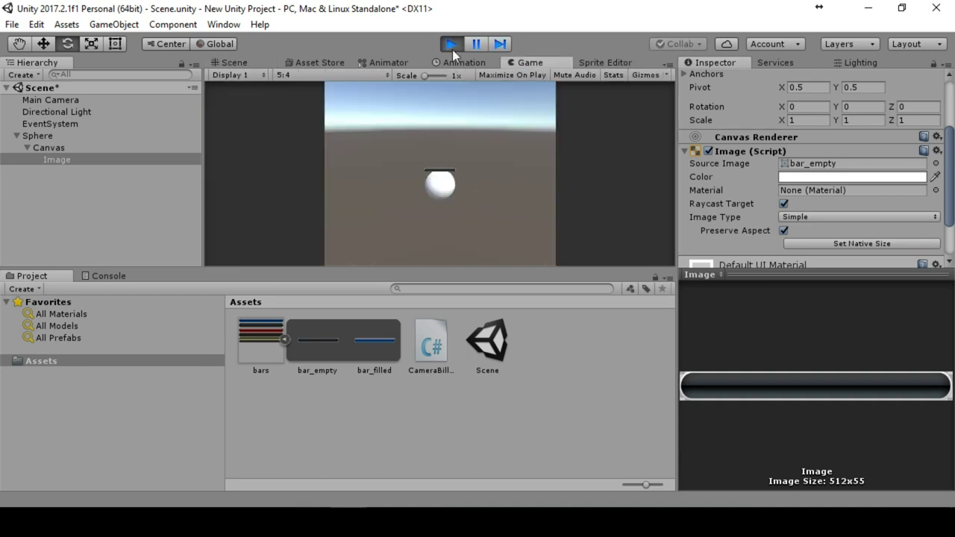
left_click(452, 48)
key("w")
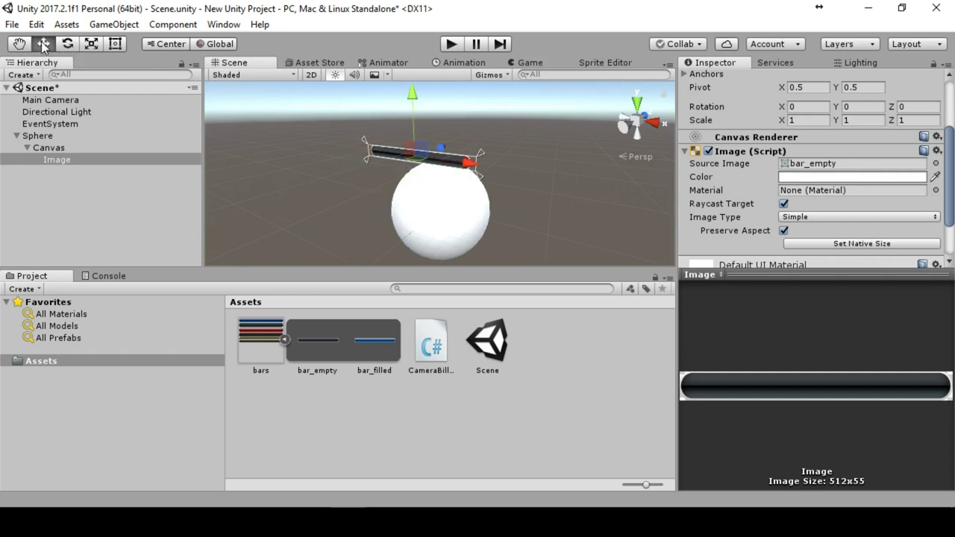
left_click_drag(417, 95, 415, 88)
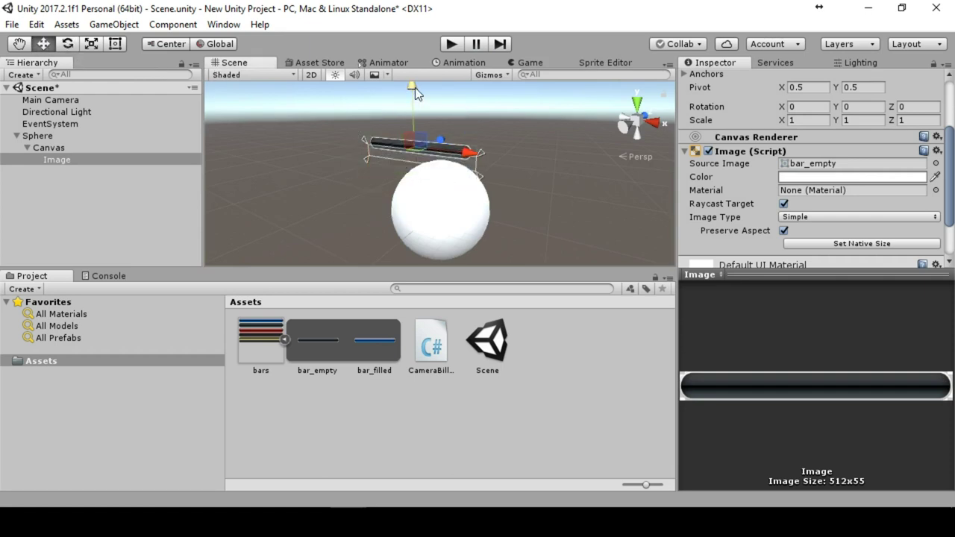
key("ctrl+z")
left_click(48, 147)
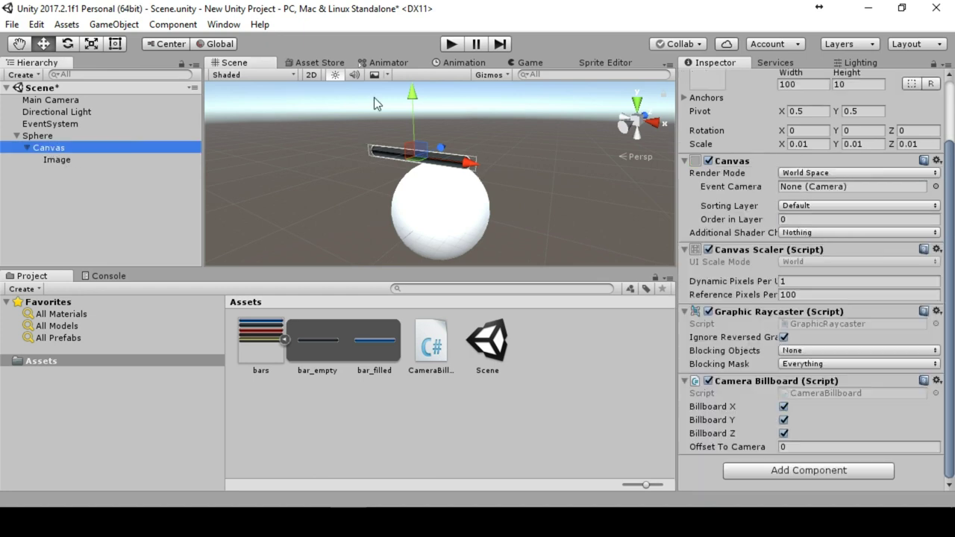
left_click_drag(412, 97, 412, 82)
Rename the Image object to imgBackground
left_click(62, 159)
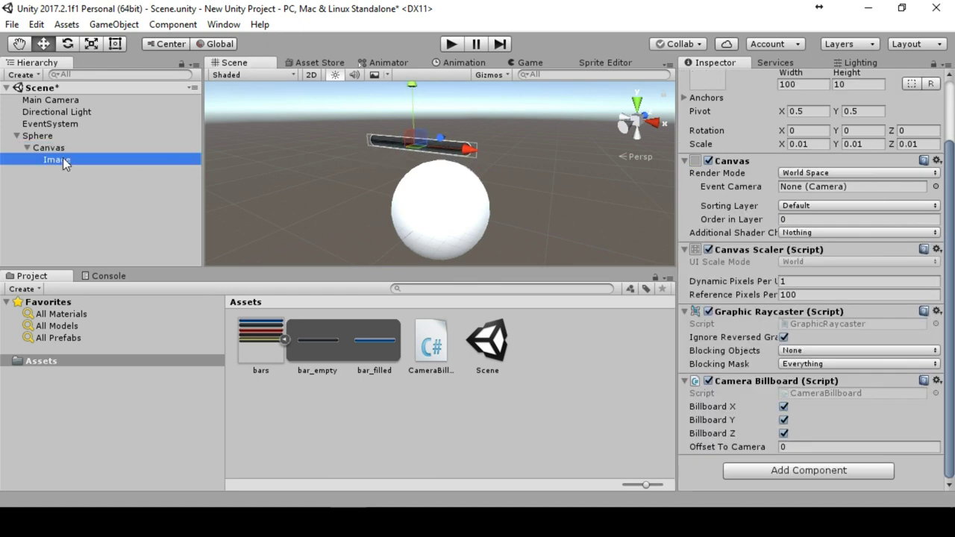
scroll(798, 109, "up", 3)
left_click(787, 80)
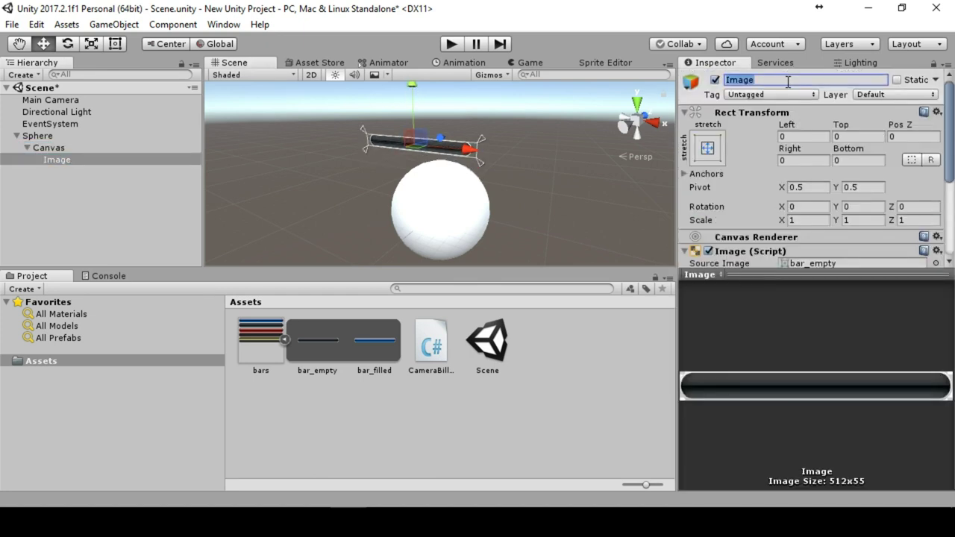
type("imgBackground")
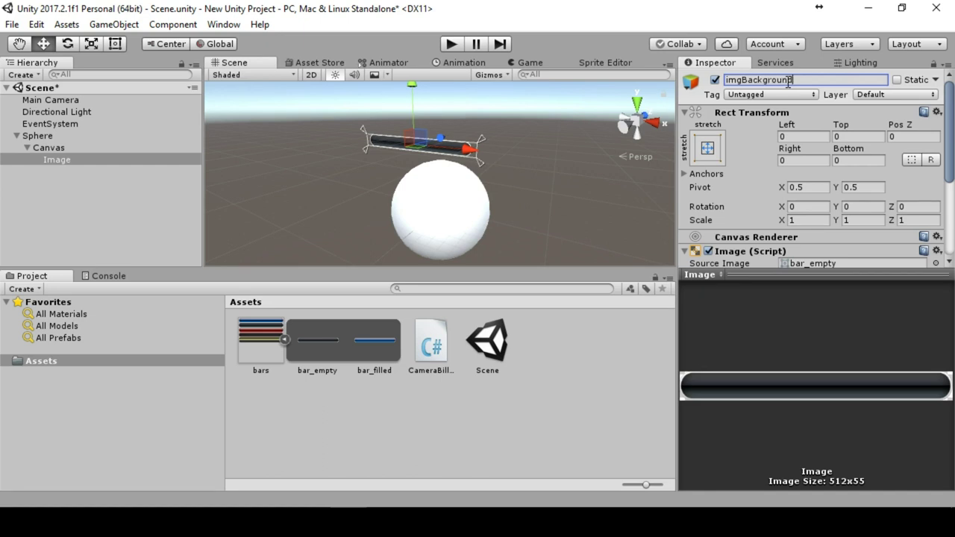
key("Return")
Add a child Image under imgBackground and name it imgFilled
right_click(79, 158)
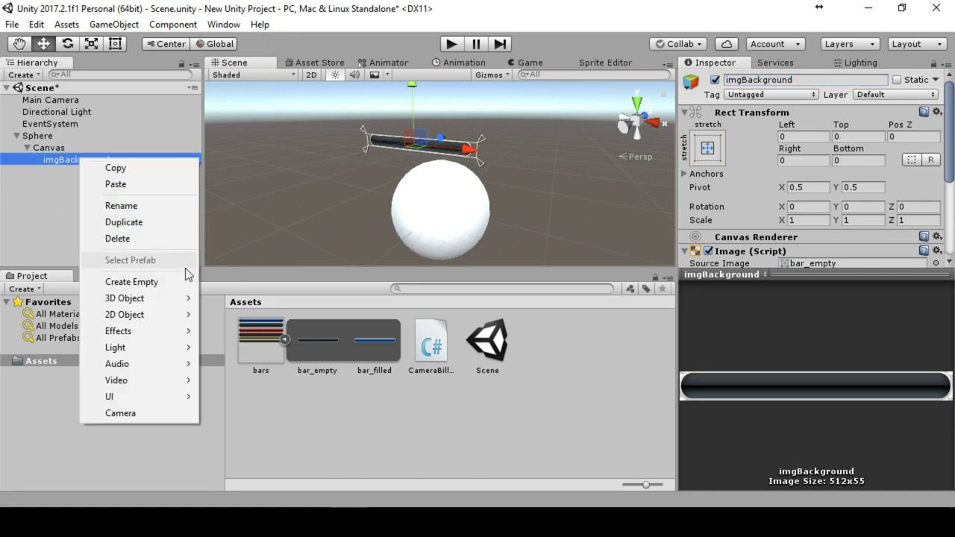
mouse_move(142, 396)
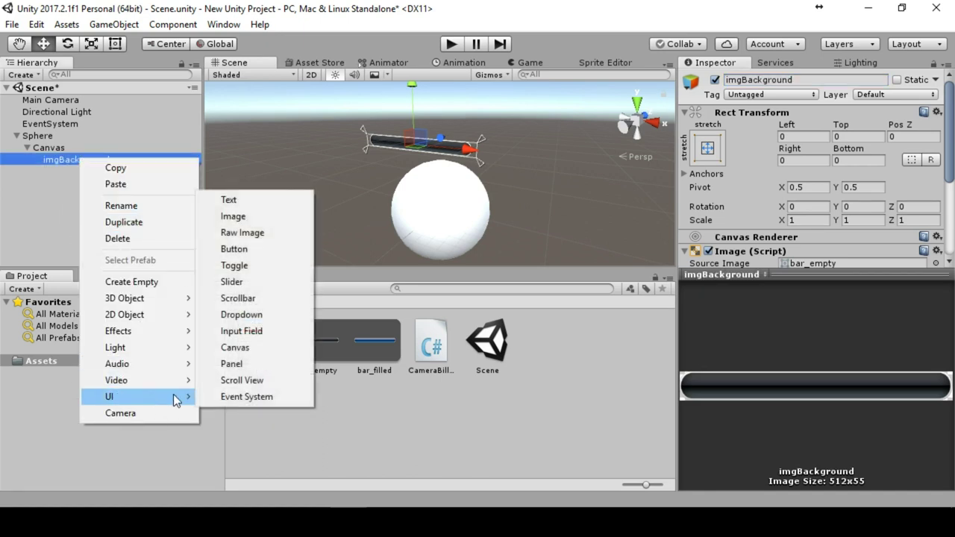
left_click(266, 216)
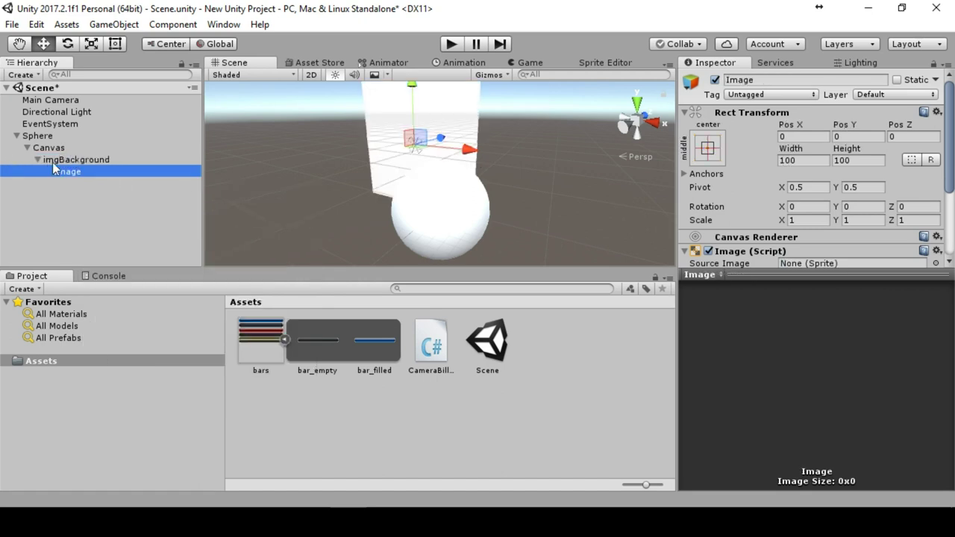
left_click(754, 80)
type("im")
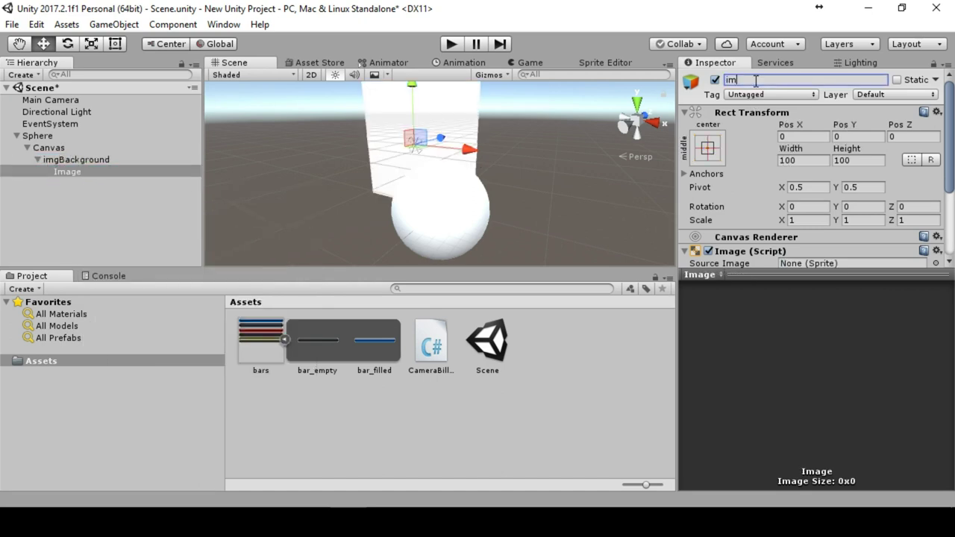
type("gFilled")
key("Return")
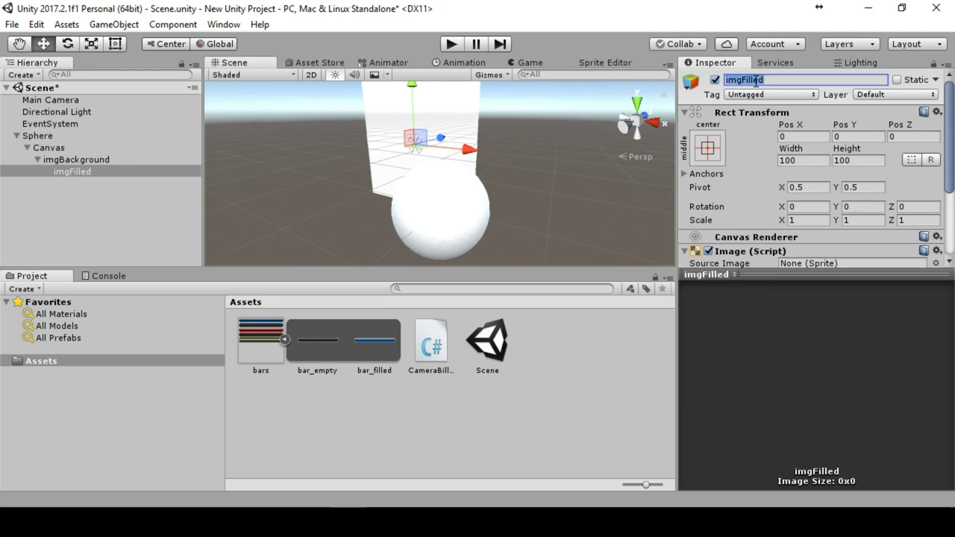
Stretch imgFilled to fill its parent with the Shift+Alt stretch-stretch preset
left_click(708, 149)
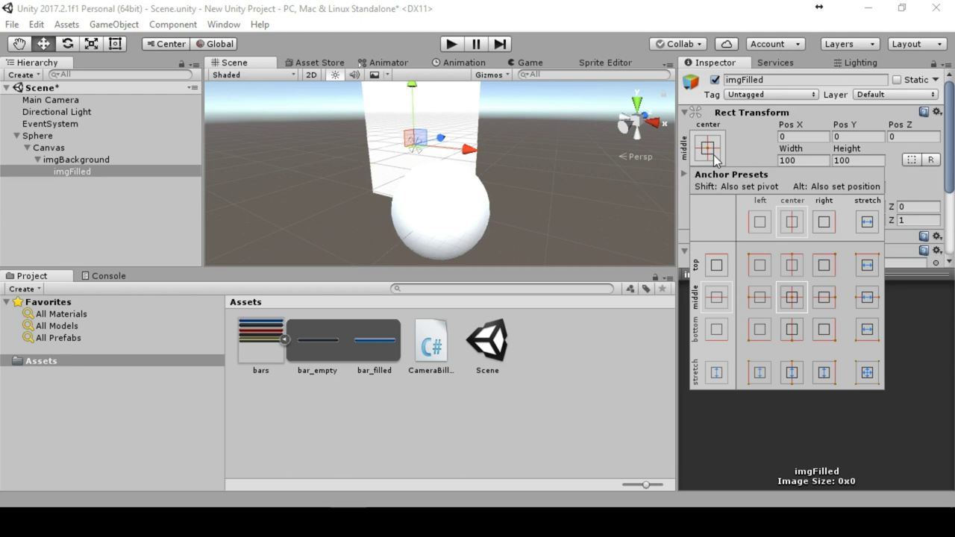
key("shift+alt")
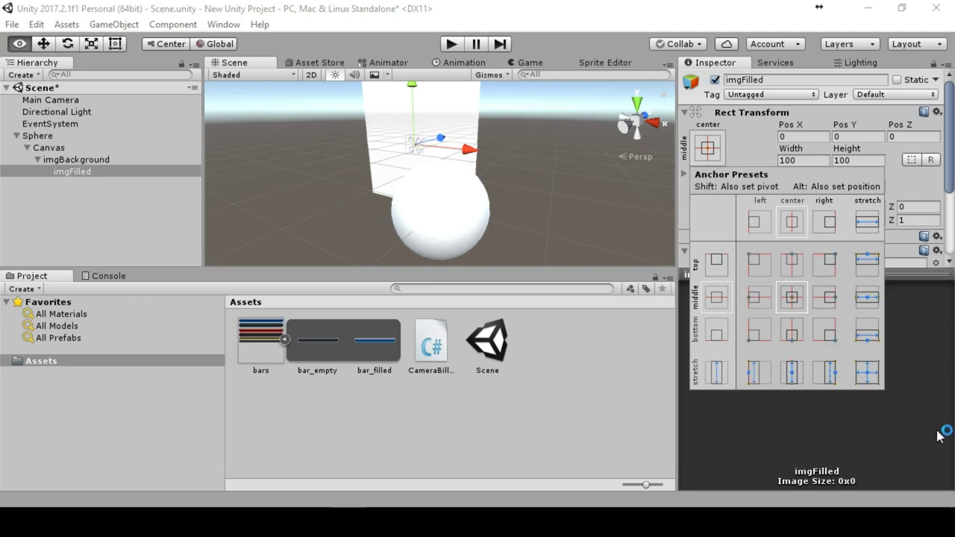
left_click(867, 372, "alt+shift")
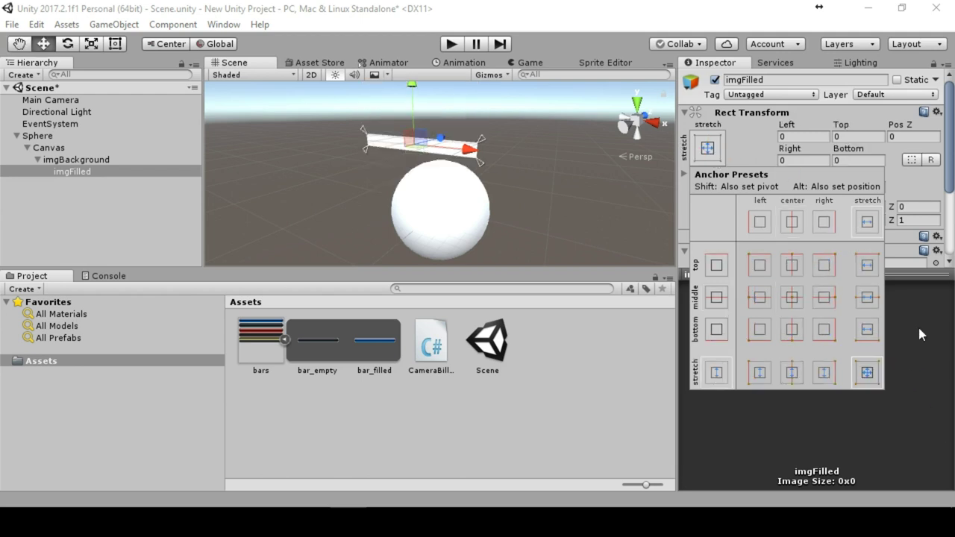
scroll(817, 228, "down", 4)
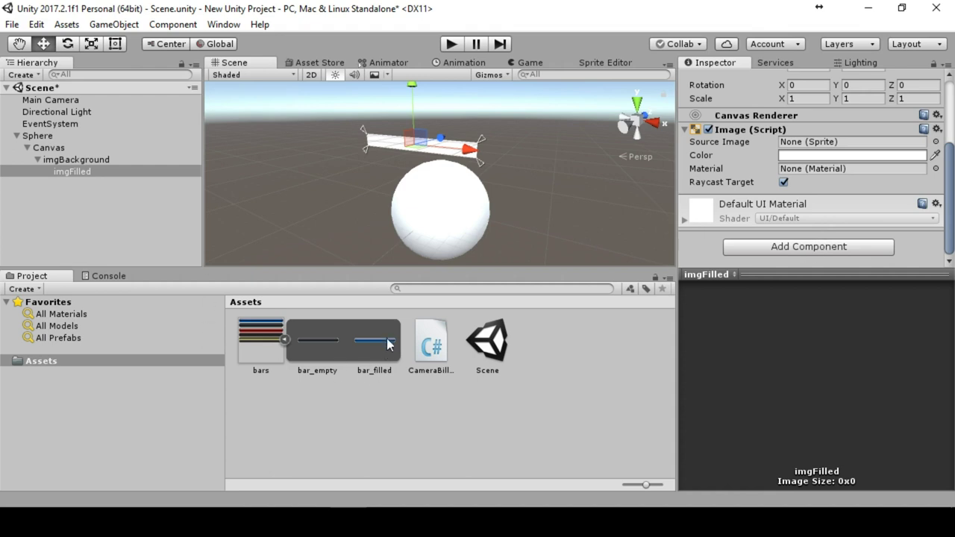
Assign the bar_filled sprite to imgFilled and zoom the Scene view onto the bar
left_click_drag(380, 348, 813, 144)
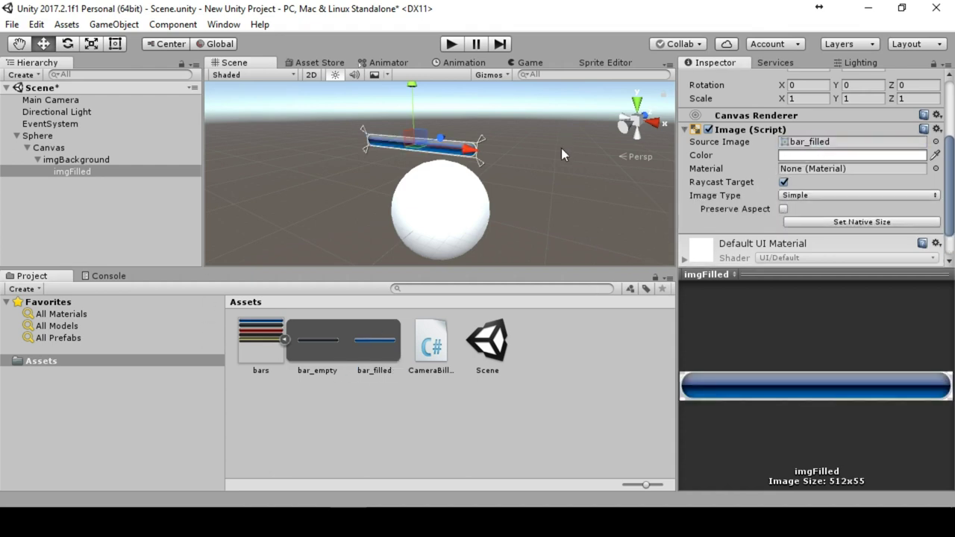
right_click_drag(543, 172, 564, 142, "alt")
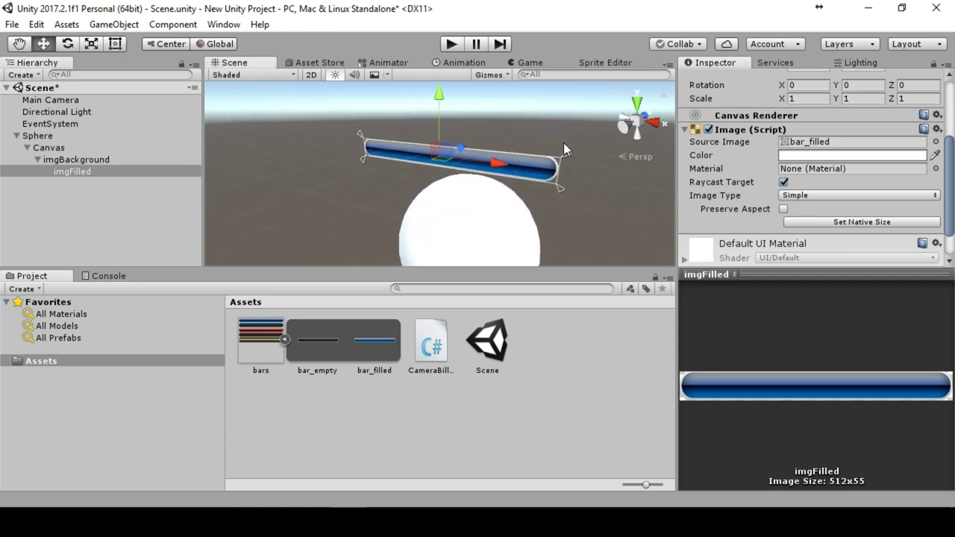
scroll(563, 142, "down", 2)
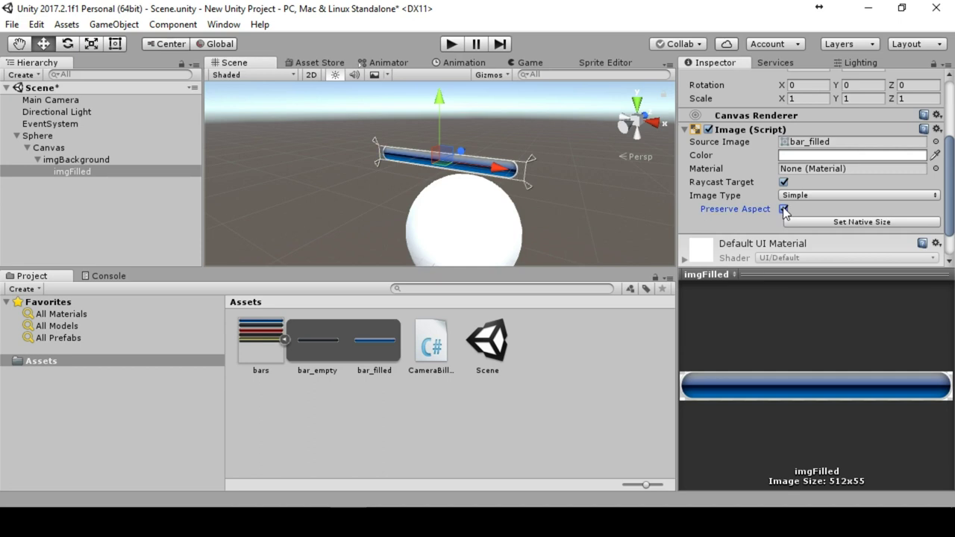
scroll(765, 203, "up", 5)
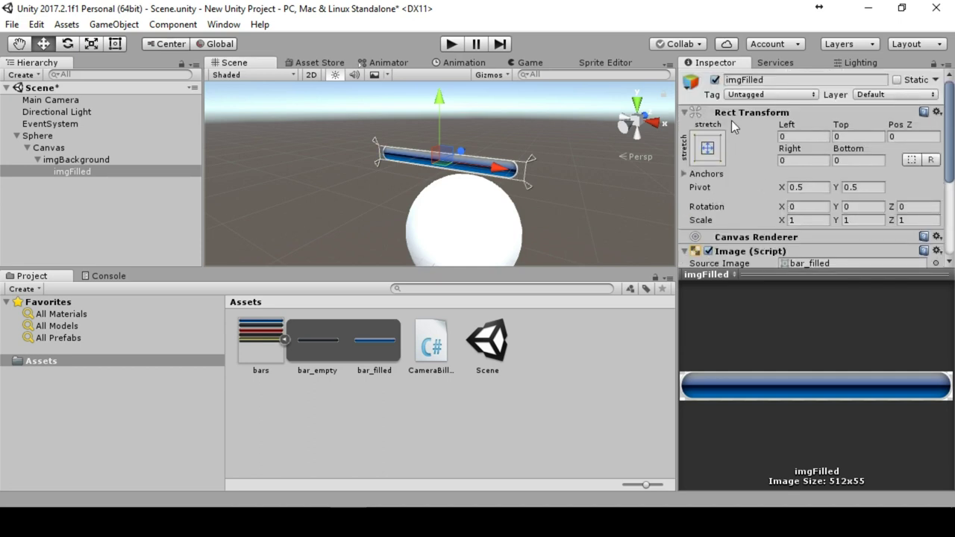
Toggle imgFilled off and on repeatedly to compare the blue fill with the empty bar
left_click(714, 80)
left_click(714, 80)
left_click(714, 81)
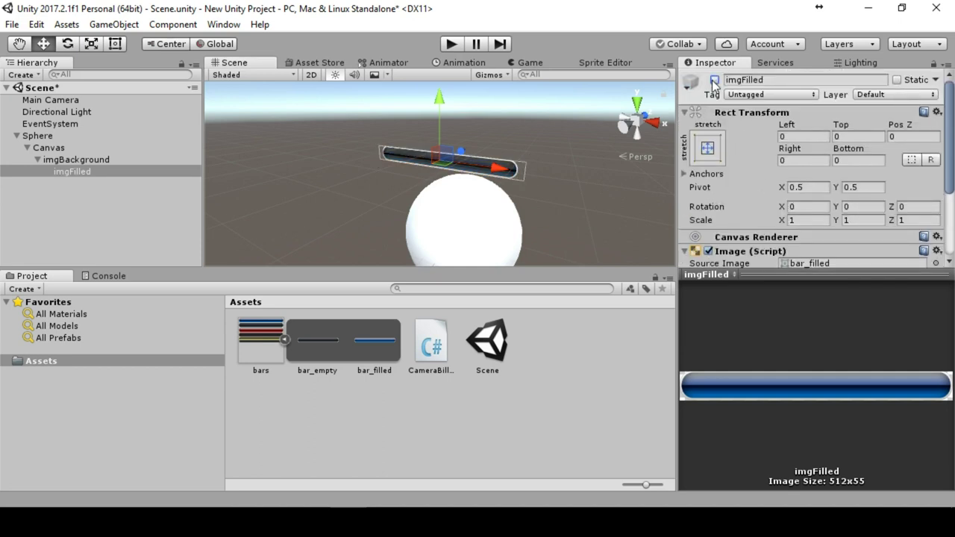
left_click(714, 81)
left_click(714, 81)
left_click(714, 81)
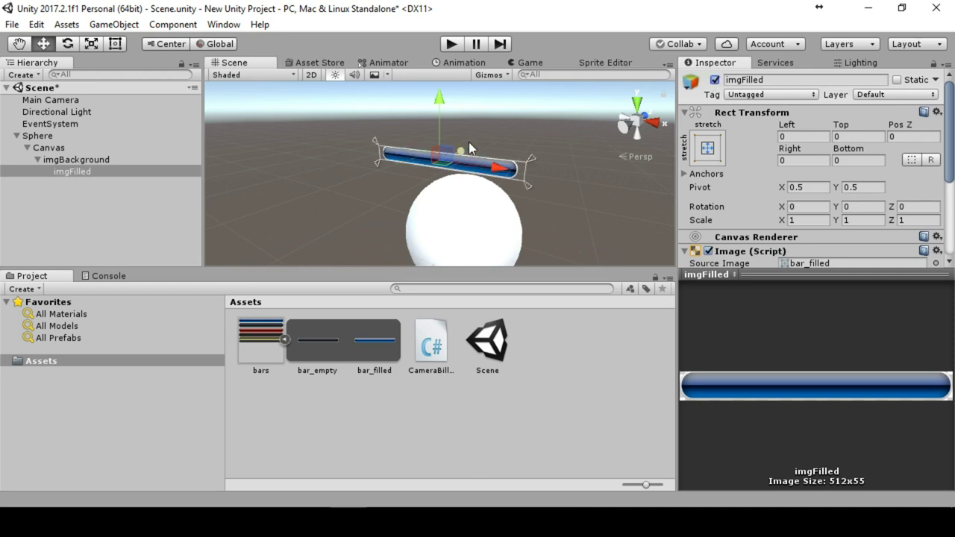
left_click(714, 81)
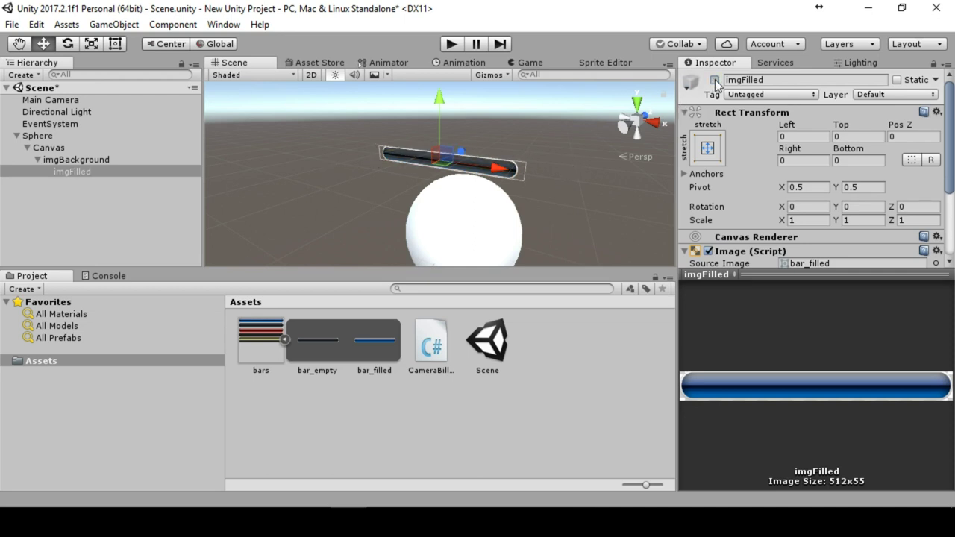
left_click(714, 80)
scroll(435, 155, "up", 5)
scroll(435, 155, "down", 5)
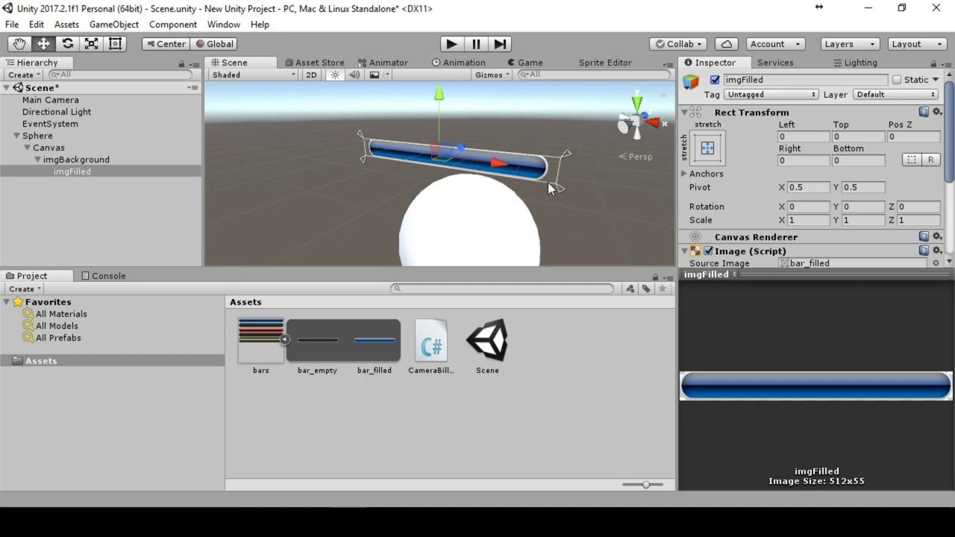
scroll(729, 195, "down", 5)
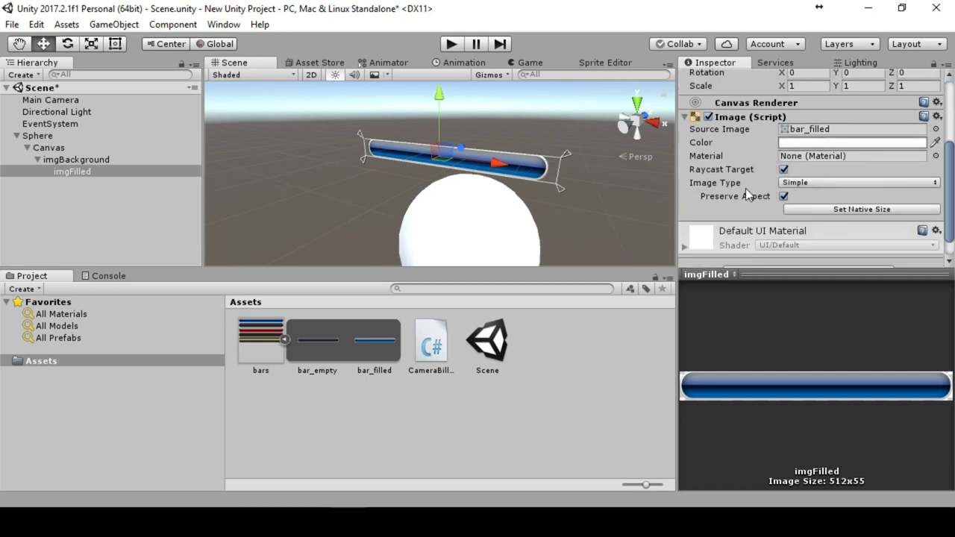
Make imgFilled a Filled image with Horizontal fill, with Fill Amount back at 1
left_click(806, 184)
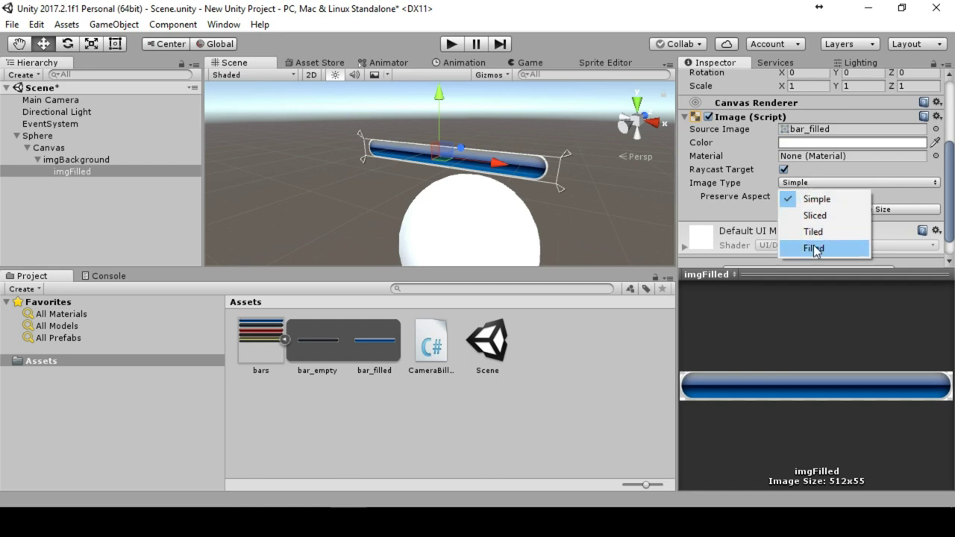
left_click(815, 248)
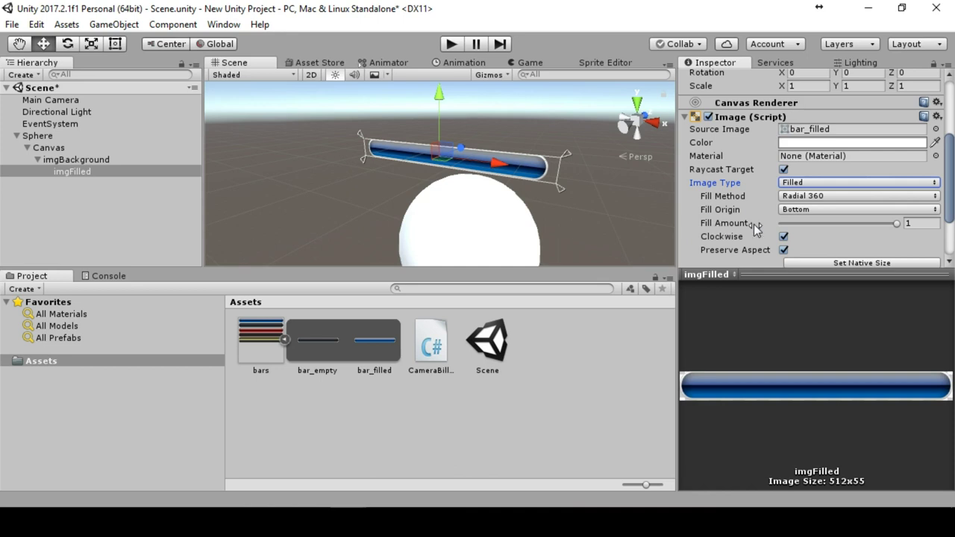
left_click_drag(898, 223, 798, 223)
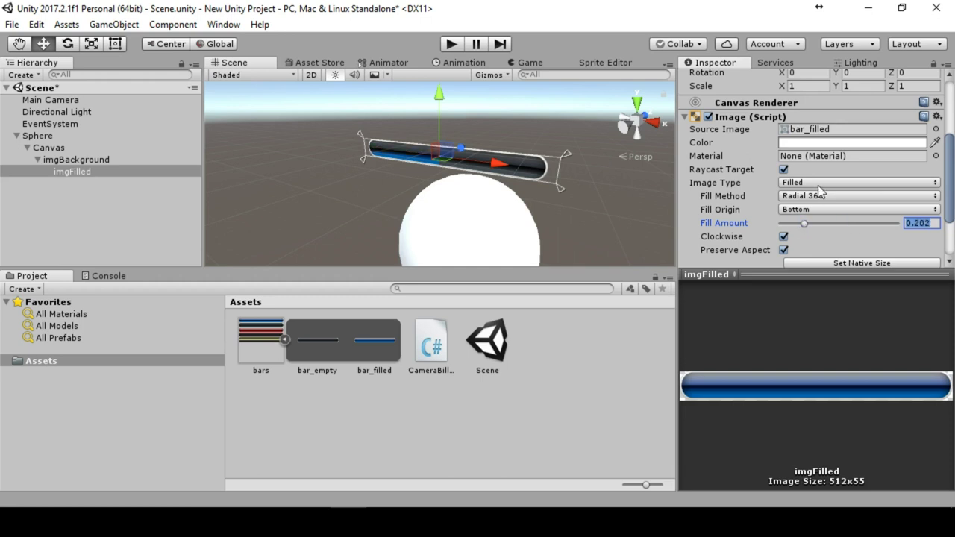
left_click(818, 195)
left_click(818, 212)
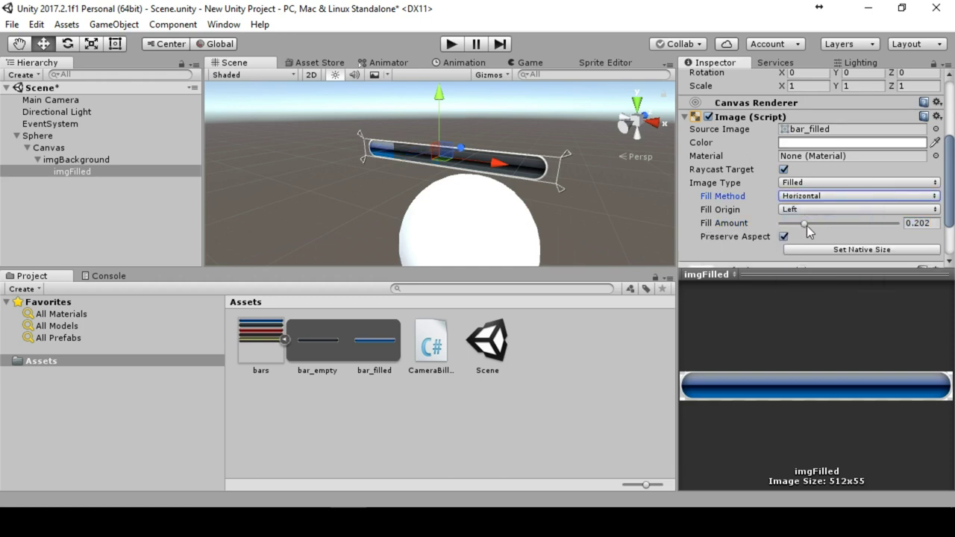
left_click_drag(805, 224, 898, 222)
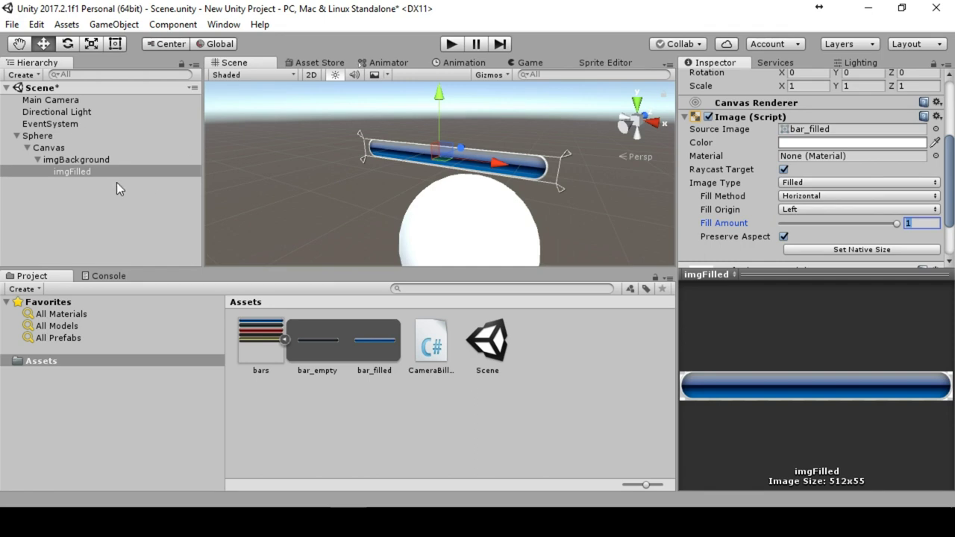
left_click(41, 136)
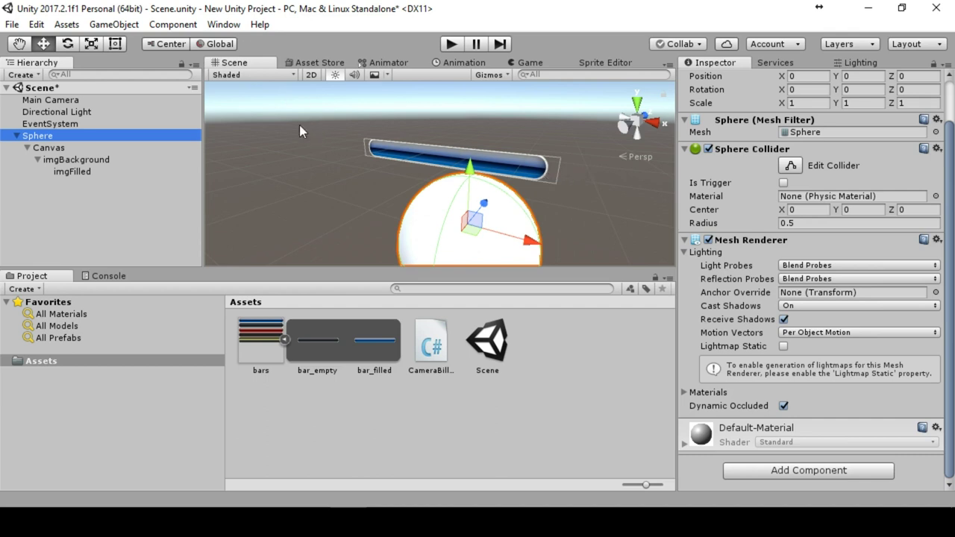
Create a new C# script named MyScript through Add Component on the Sphere
left_click(812, 471)
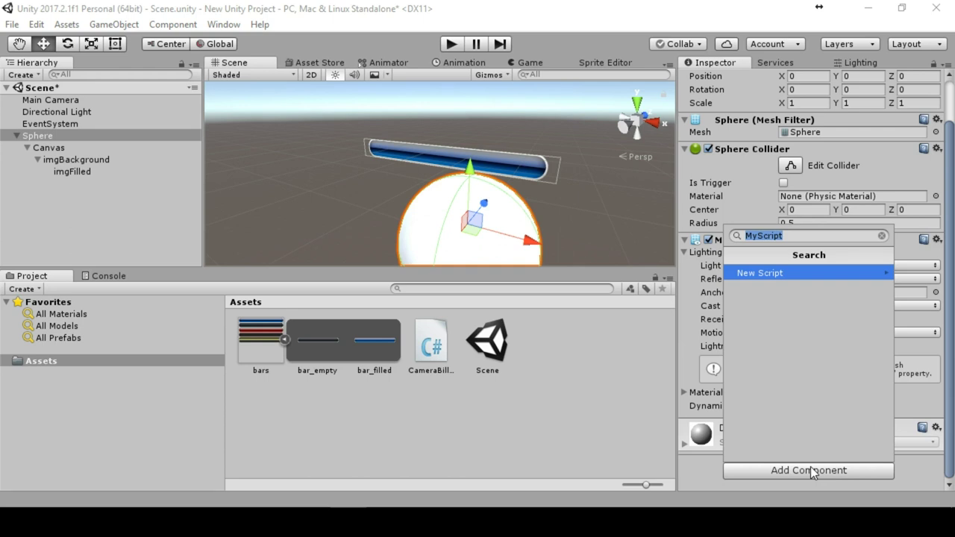
left_click(792, 236)
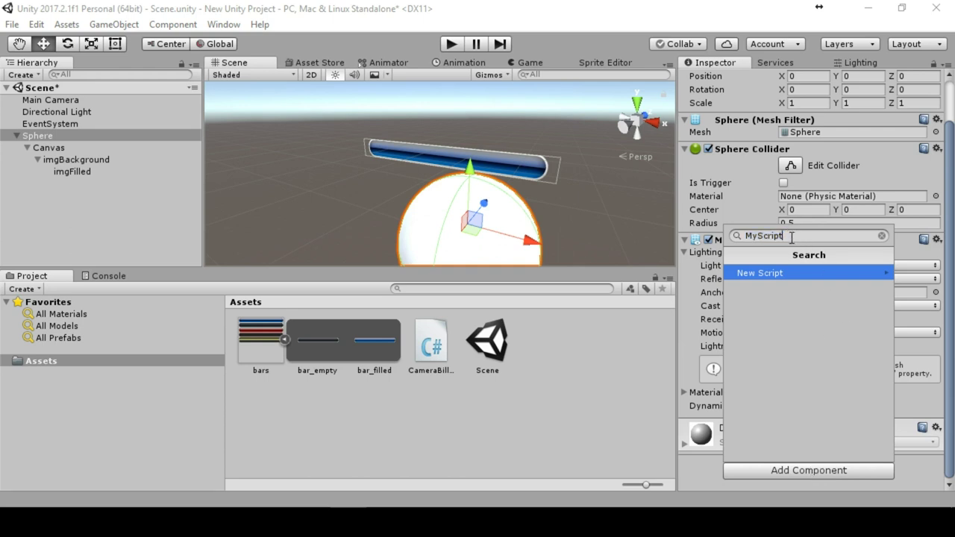
key("Return")
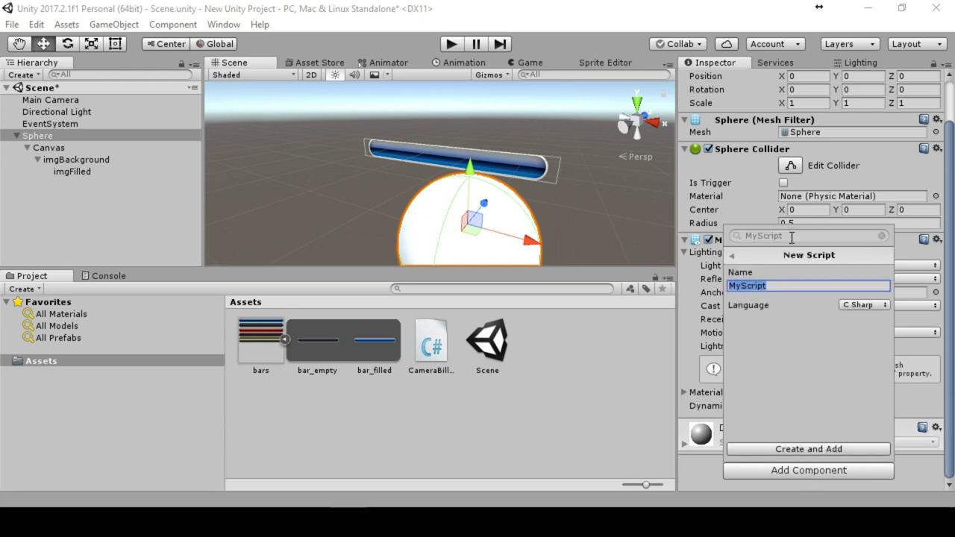
left_click(815, 450)
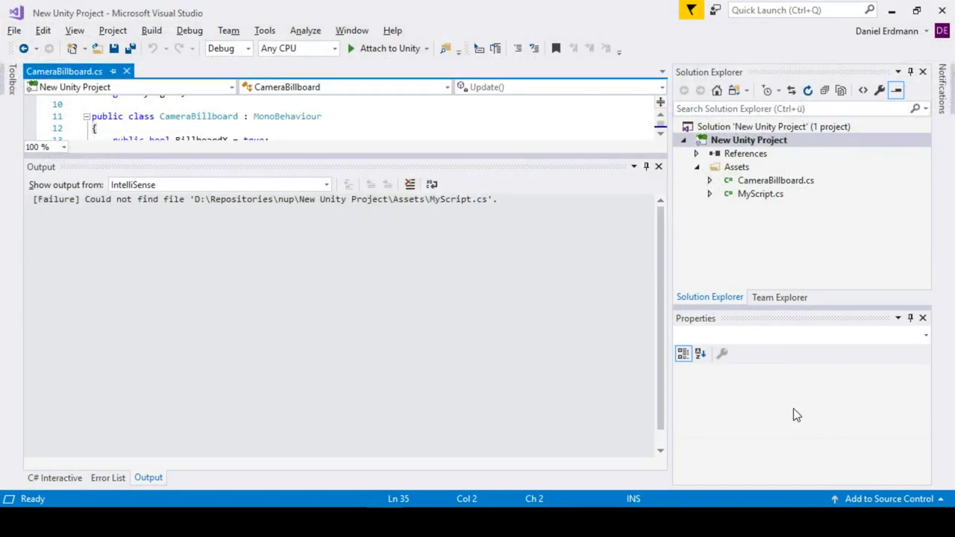
Open MyScript.cs in Visual Studio with an enlarged code area
left_click_drag(532, 154, 513, 405)
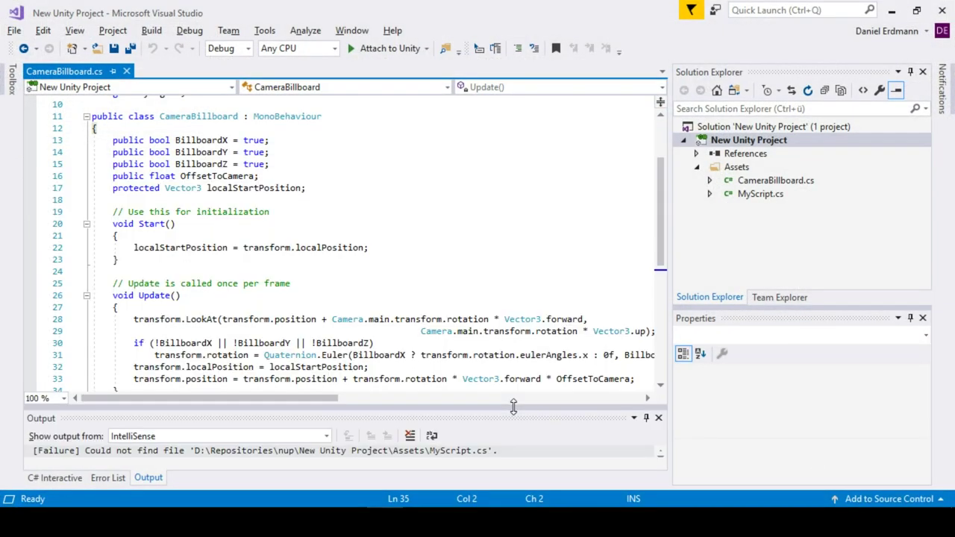
double_click(760, 193)
left_click(776, 181)
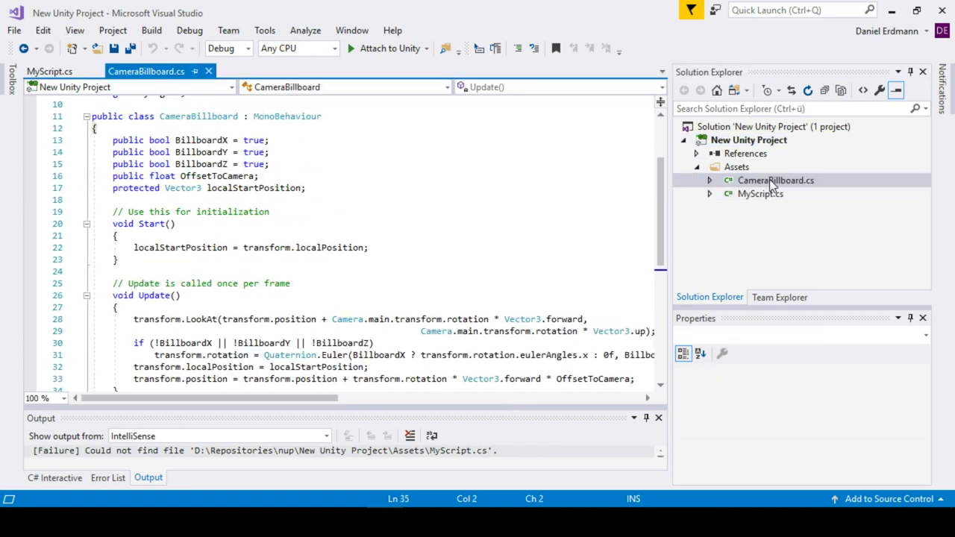
scroll(432, 224, "down", 4)
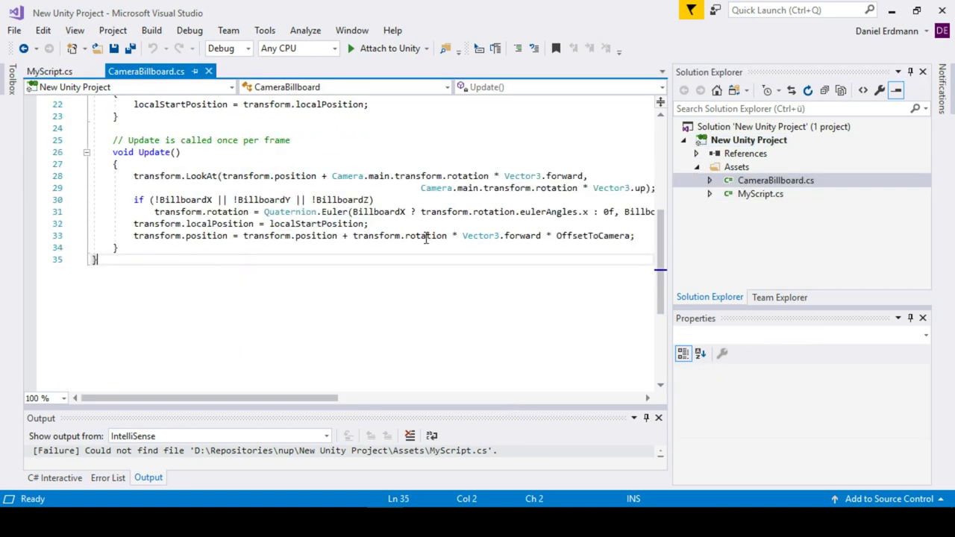
scroll(426, 238, "up", 7)
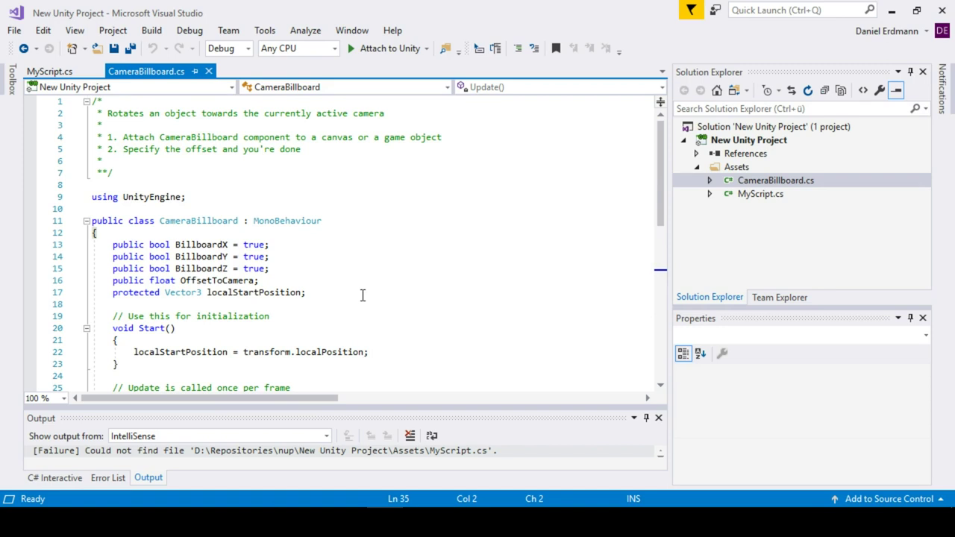
left_click(760, 196)
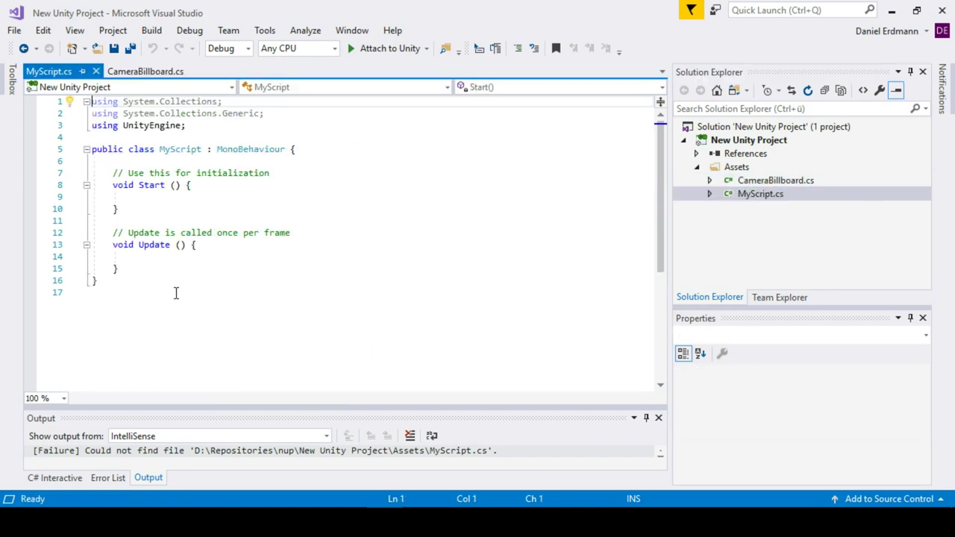
Declare 'public Image Bar;' at the top of the MyScript class
left_click(165, 161)
key("Return")
key("Return")
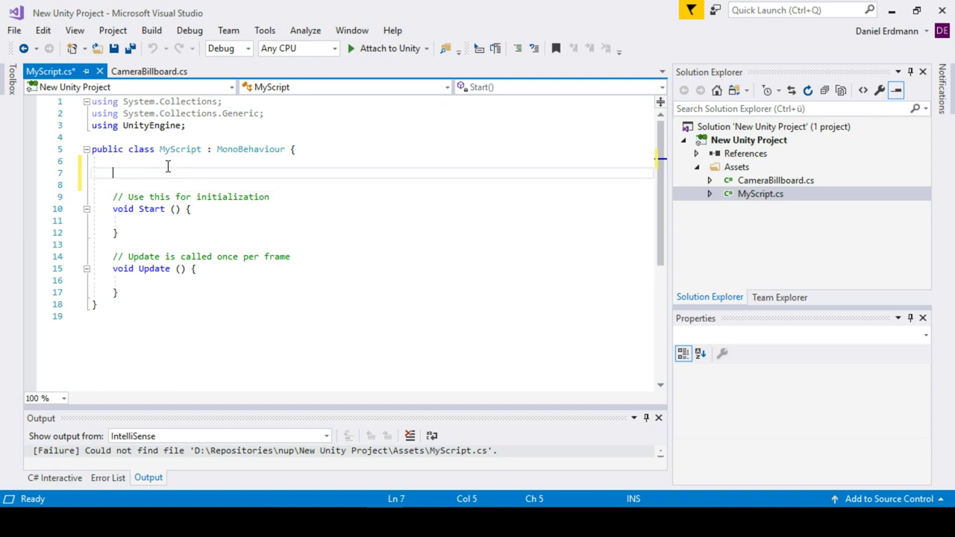
type("public ImageConversion")
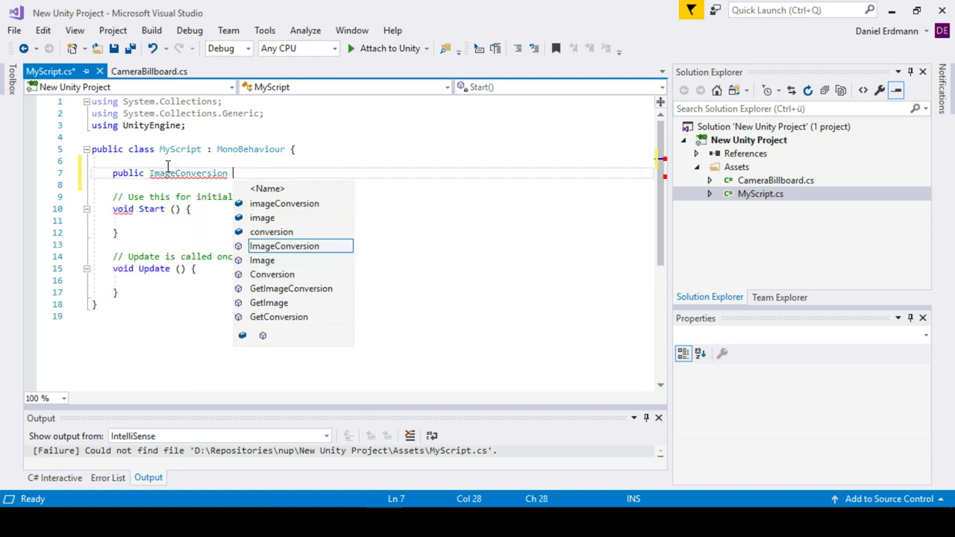
key("ctrl+z")
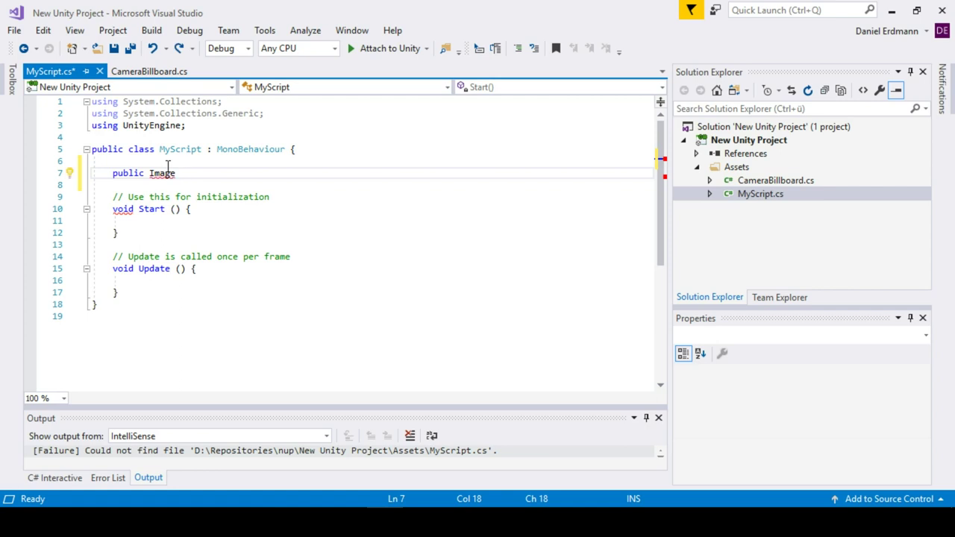
type("Bar;")
Remove the System.Collections usings, add 'using UnityEngine.UI;', and save the script
left_click_drag(270, 122, 89, 98)
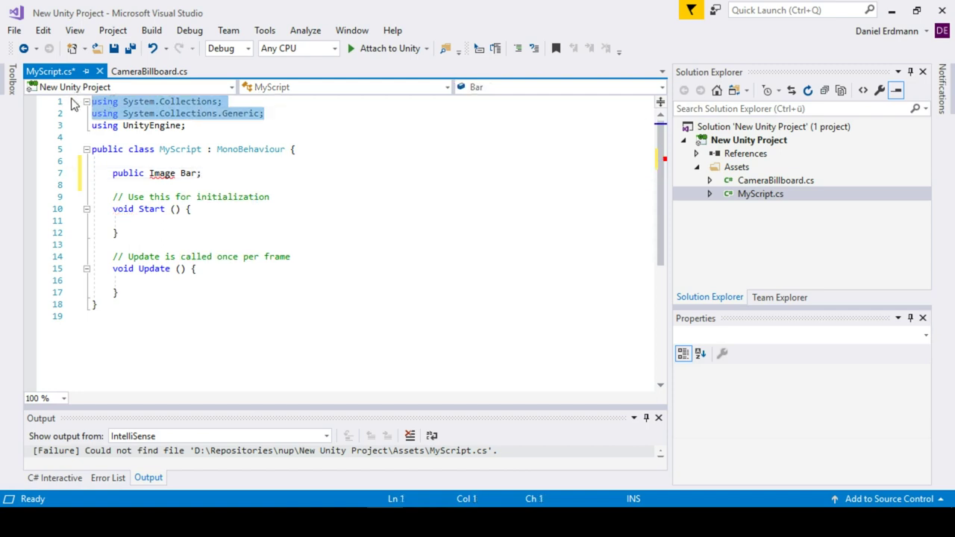
key("Delete")
left_click(159, 149)
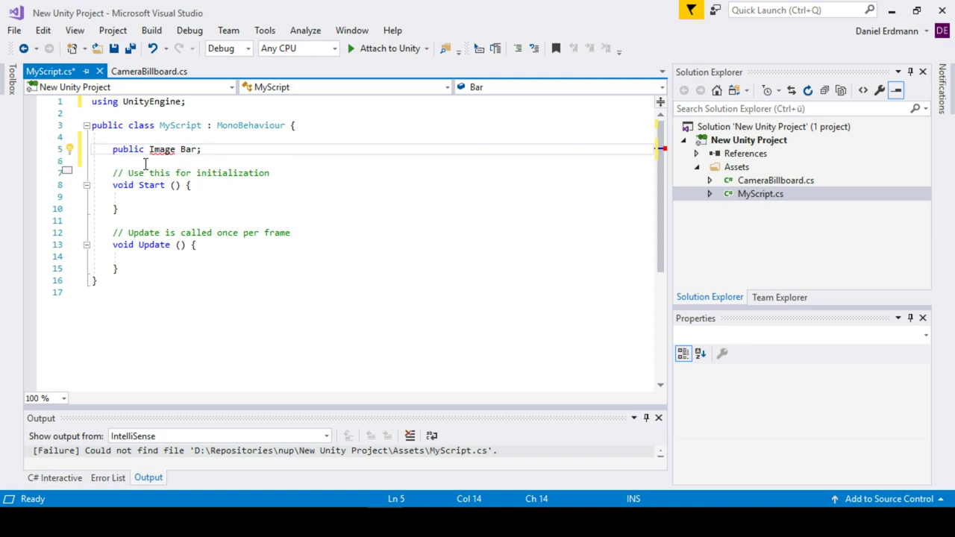
mouse_move(157, 144)
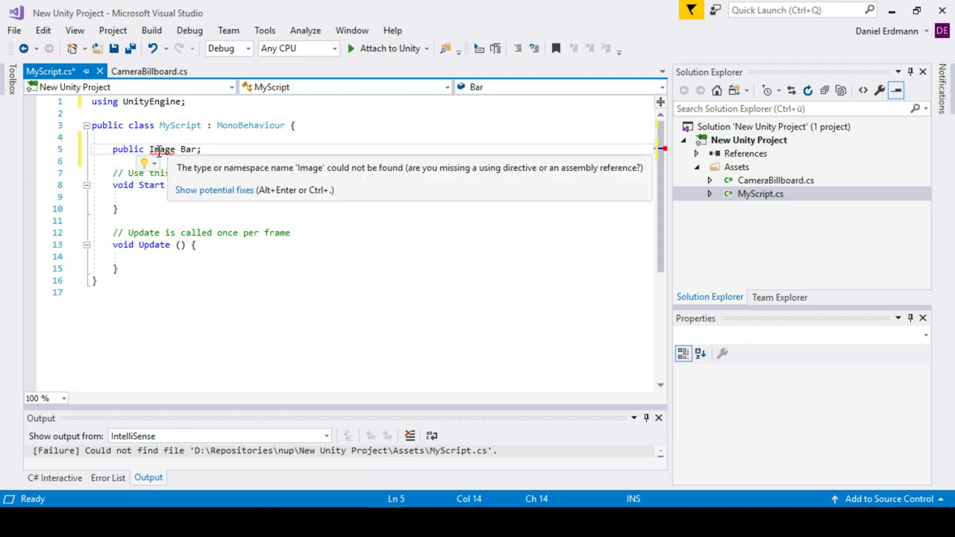
left_click(144, 164)
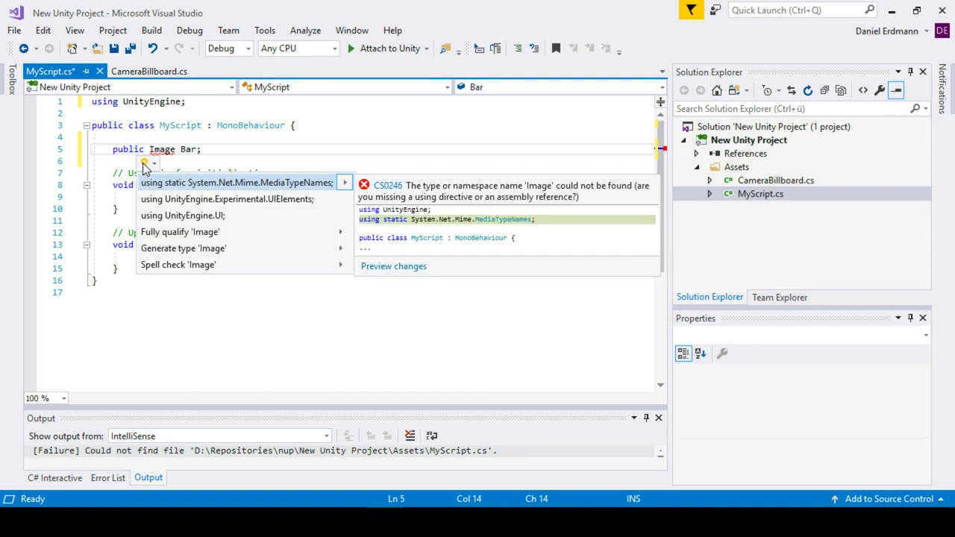
left_click(220, 216)
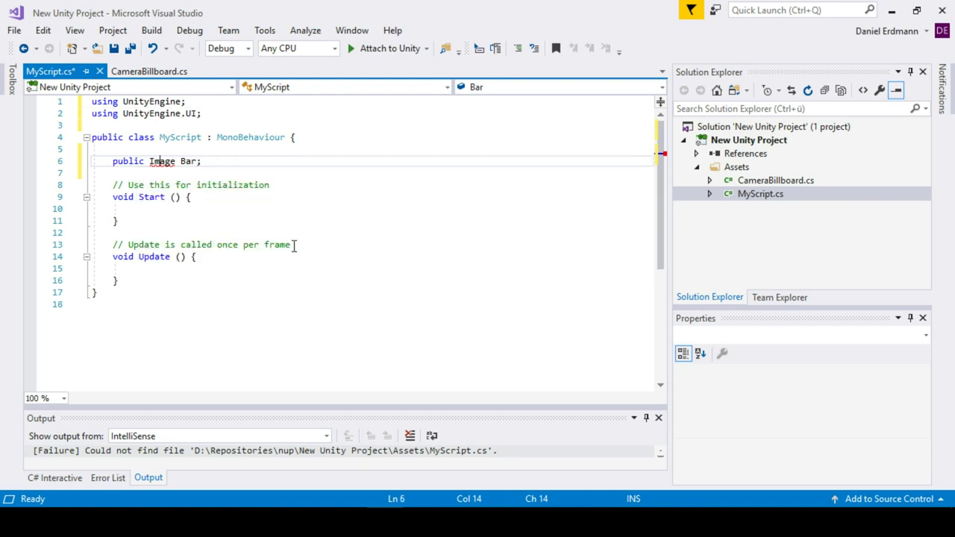
key("ctrl+s")
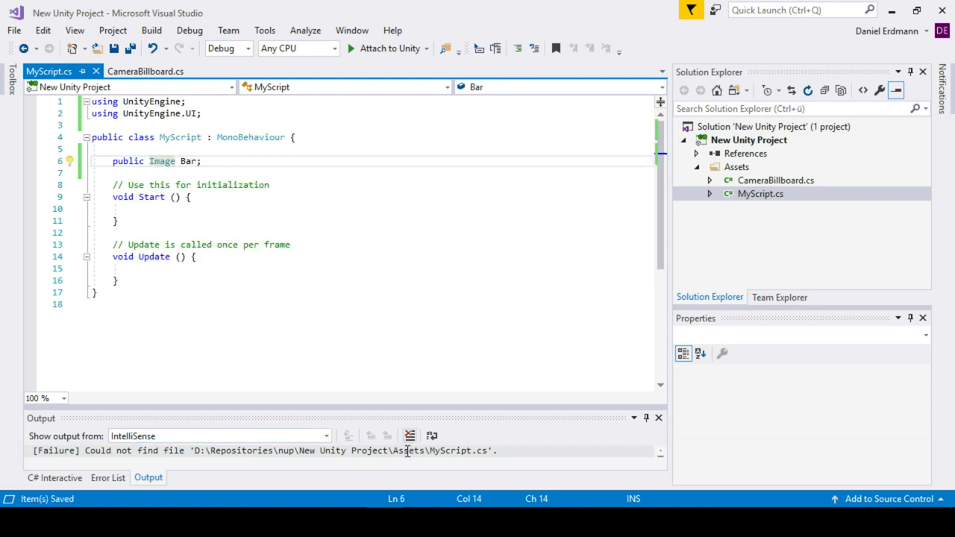
mouse_move(345, 522)
left_click(291, 442)
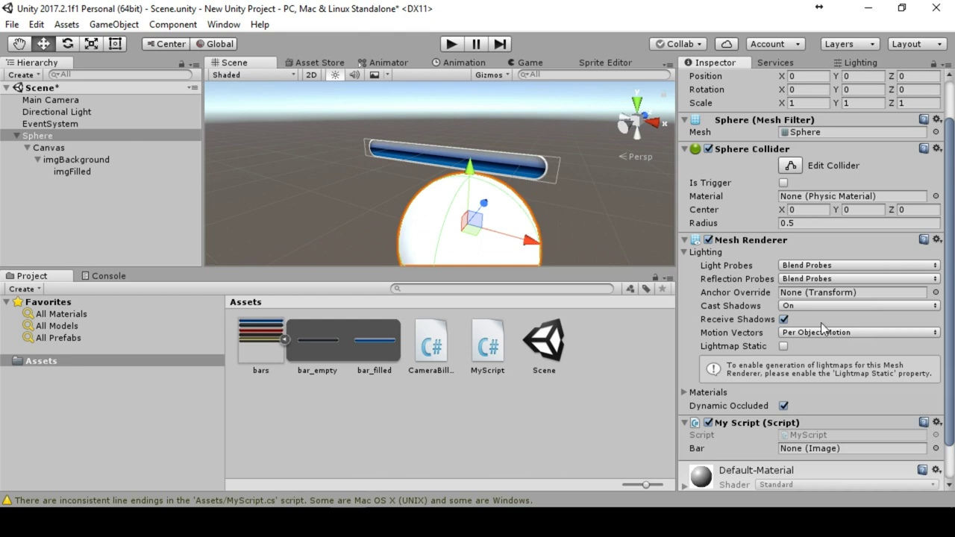
Drag imgFilled from the Hierarchy into the Bar field of the Sphere's My Script
scroll(702, 477, "down", 3)
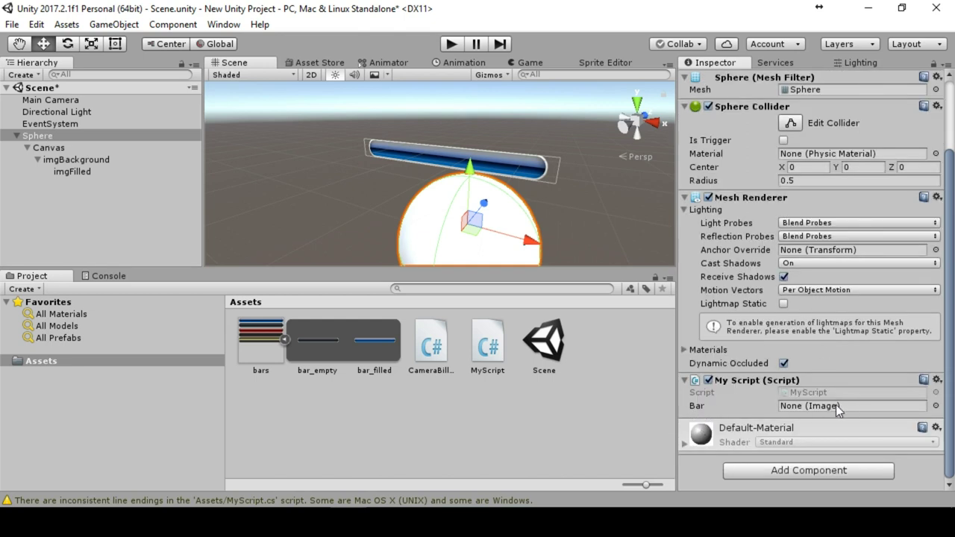
left_click_drag(69, 172, 818, 408)
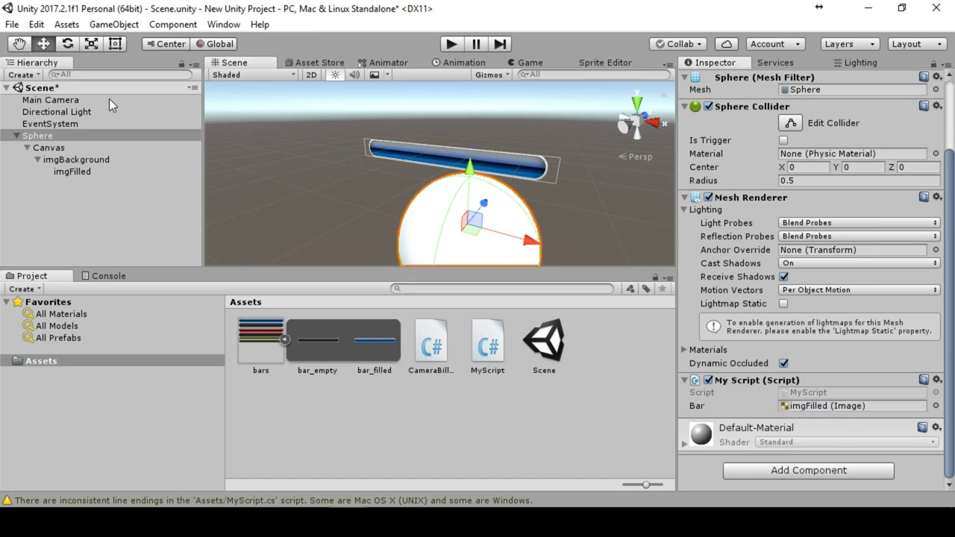
key("alt+Tab")
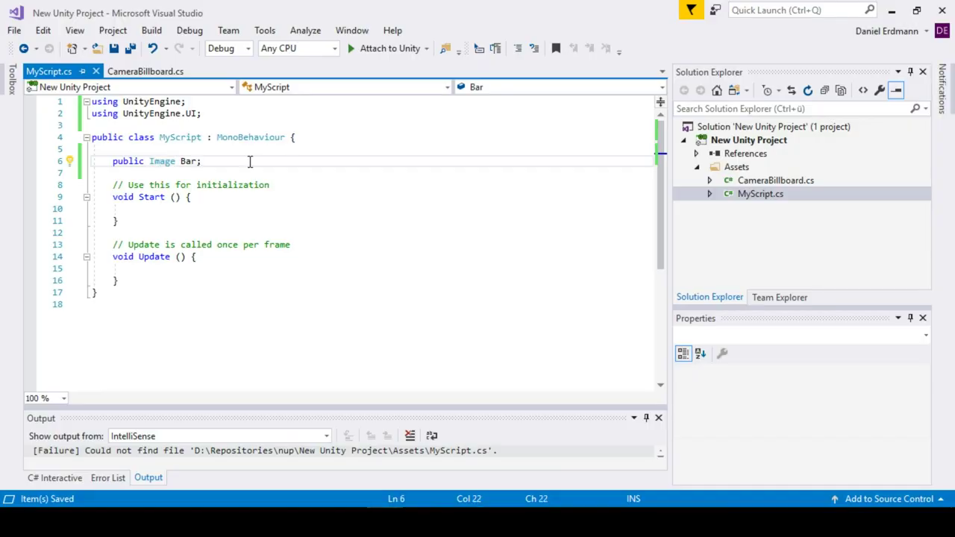
Add a 'public float Fill;' field and set 'Fill = 1f;' inside Start()
key("Return")
type("public f")
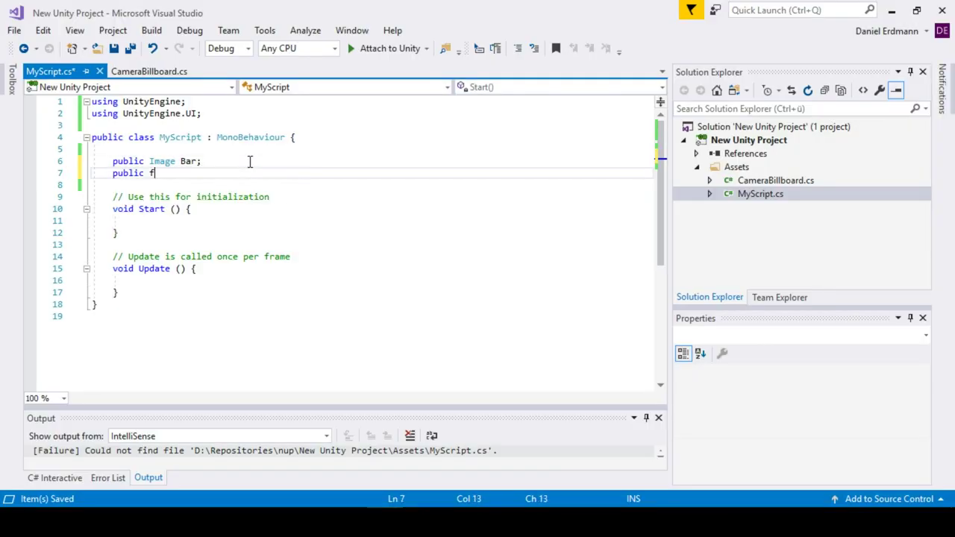
type("loat Filled;")
key("Left")
key("BackSpace")
key("BackSpace")
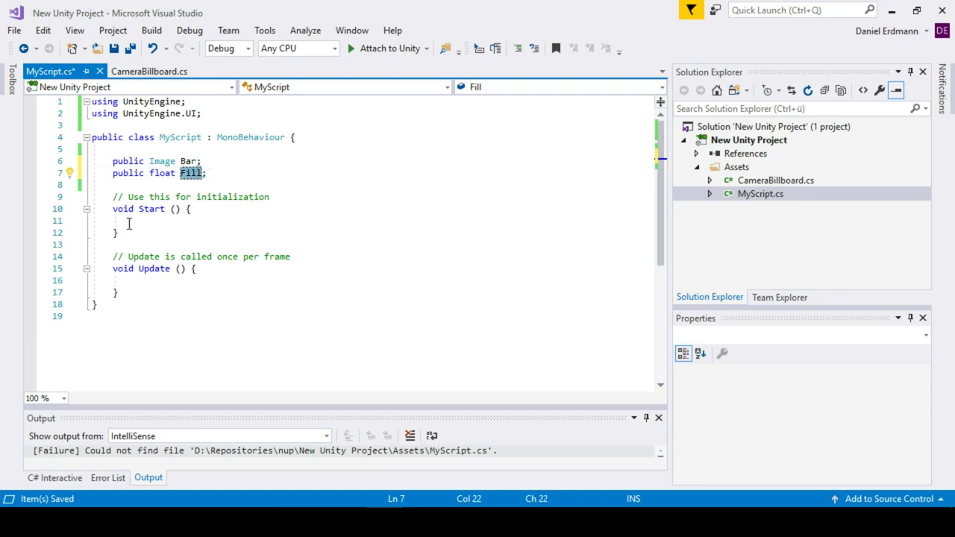
left_click(165, 222)
type("Fill")
key("Delete")
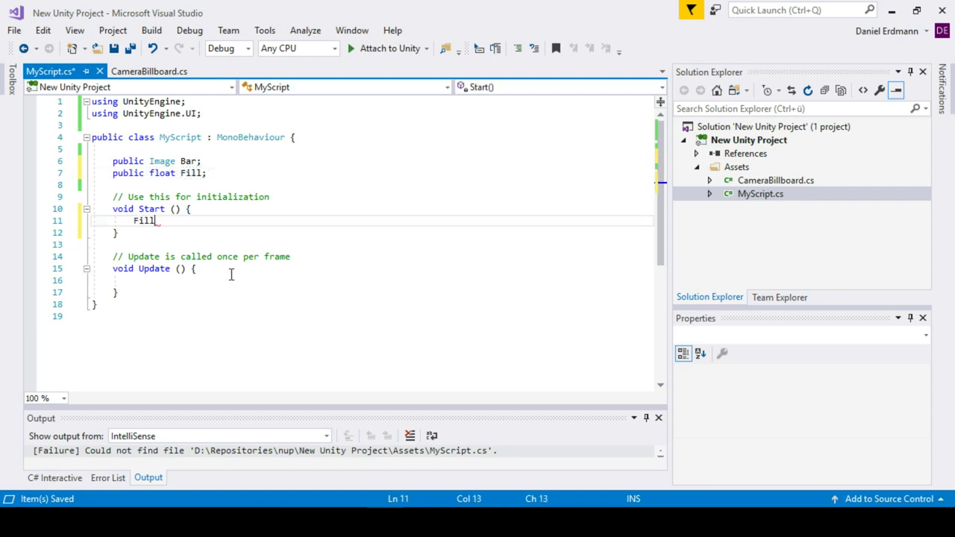
type("= 1f;")
In Update(), write 'Bar.fillAmount = Fill;' using the fillAmount completion
left_click(182, 291)
left_click(192, 280)
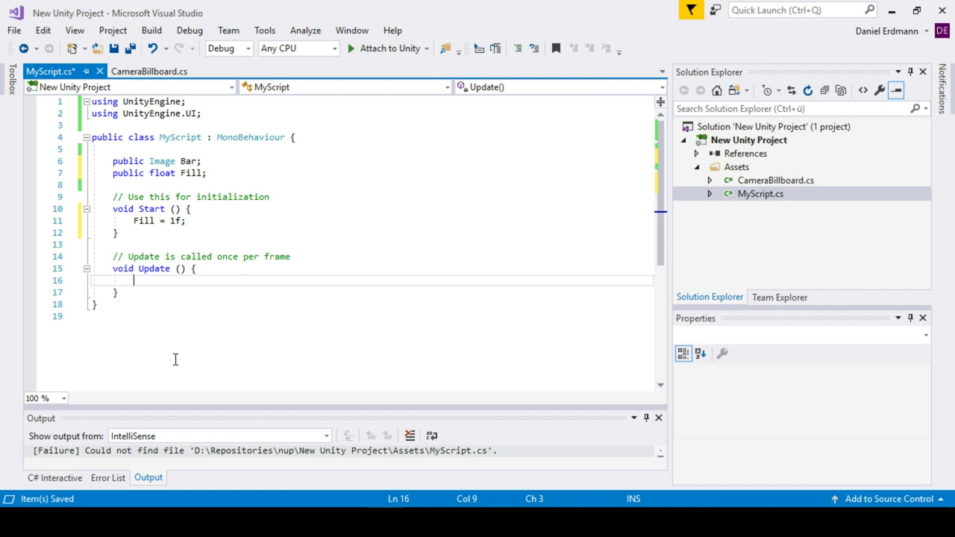
key("Return")
key("Return")
key("Up")
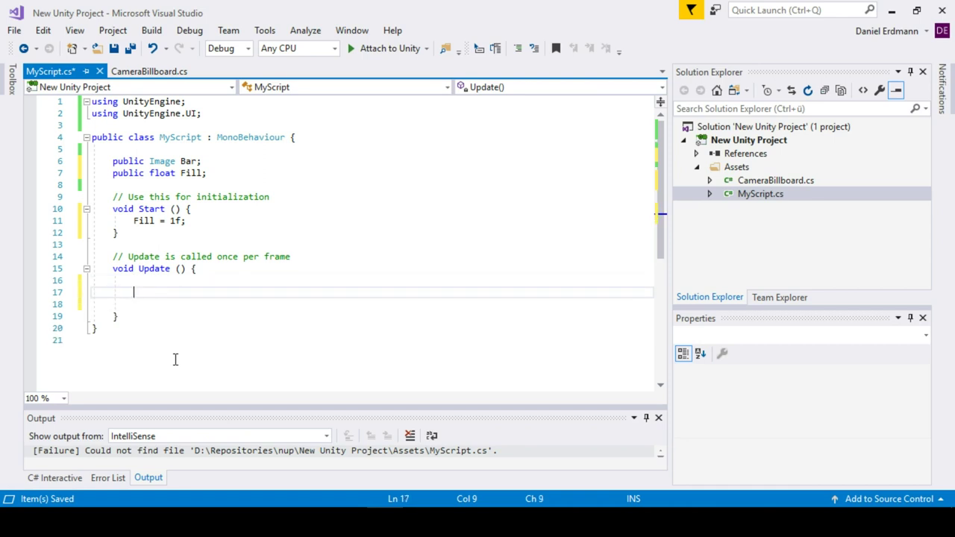
type("Bar.fi")
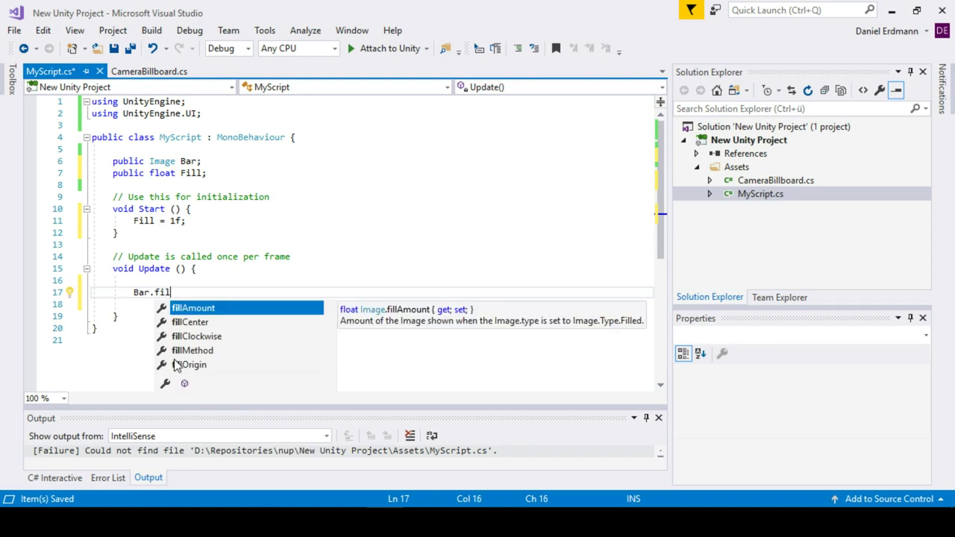
type("l")
key("Tab")
type("= fil")
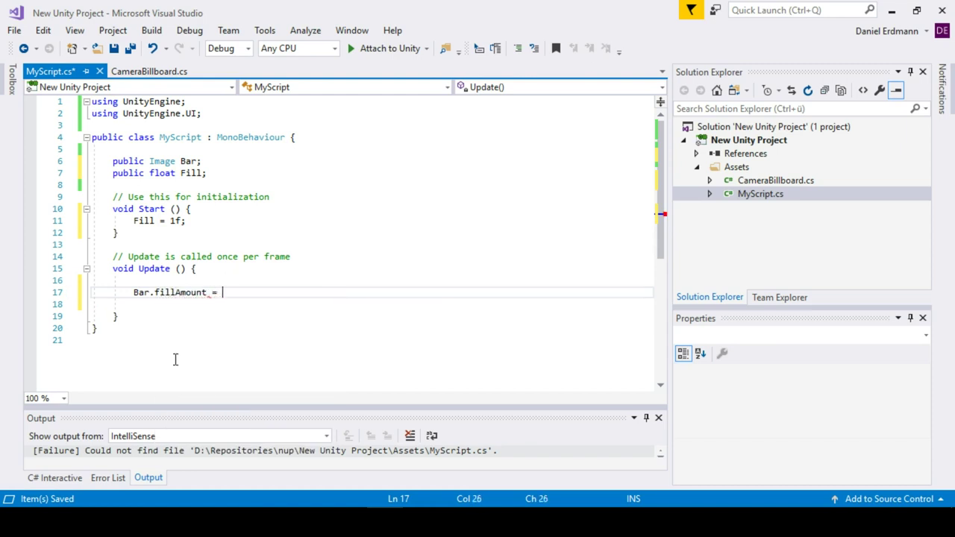
type("l;")
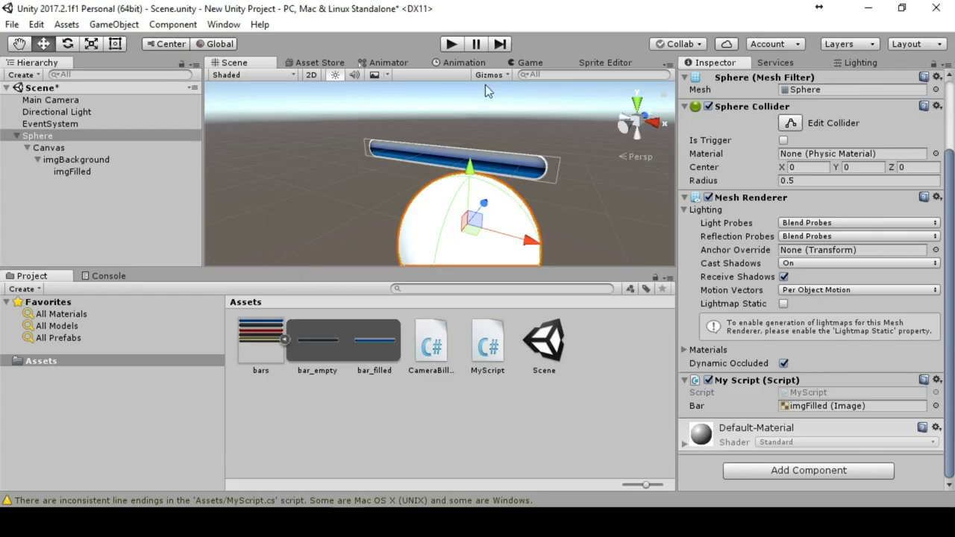
Play the scene and set My Script's Fill to 0.5 to watch the bar shrink
left_click(451, 43)
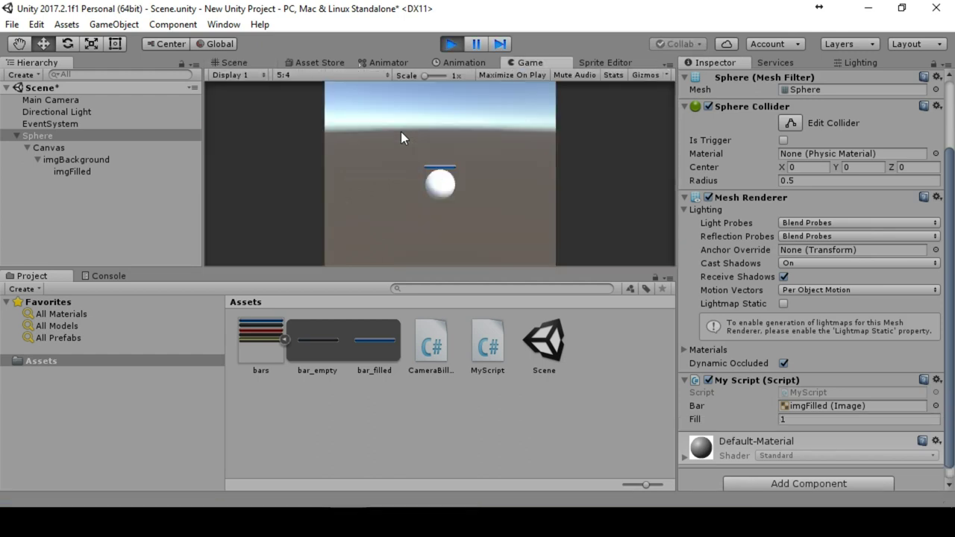
left_click(802, 419)
type("0.")
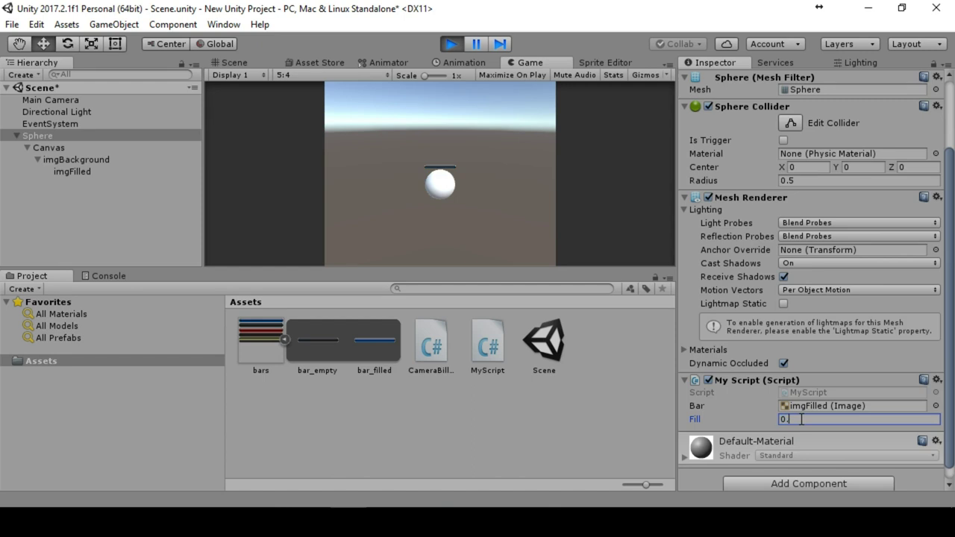
type("5")
key("Return")
Stop play mode and open a blank line above the fillAmount line in Update()
left_click(451, 44)
key("alt+Tab")
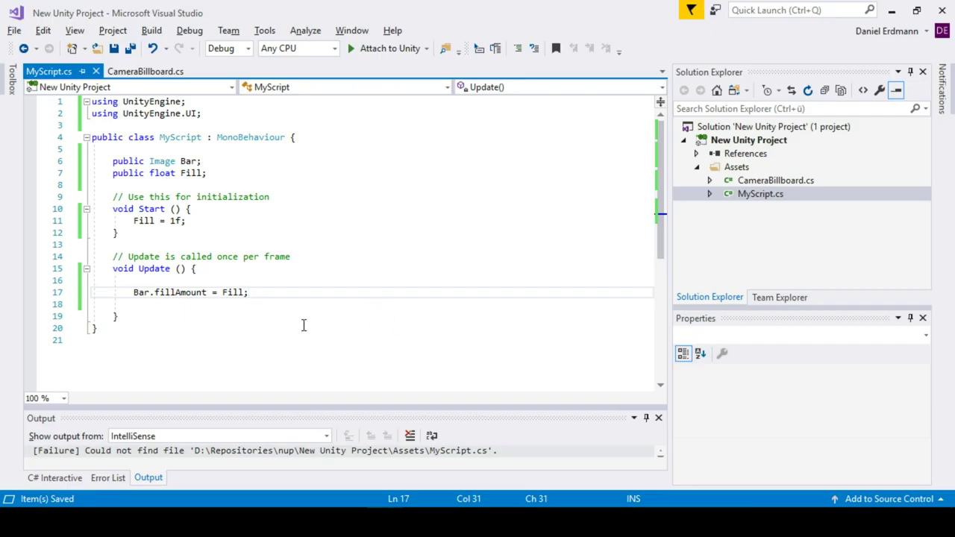
left_click(195, 279)
key("Return")
key("Return")
key("Up")
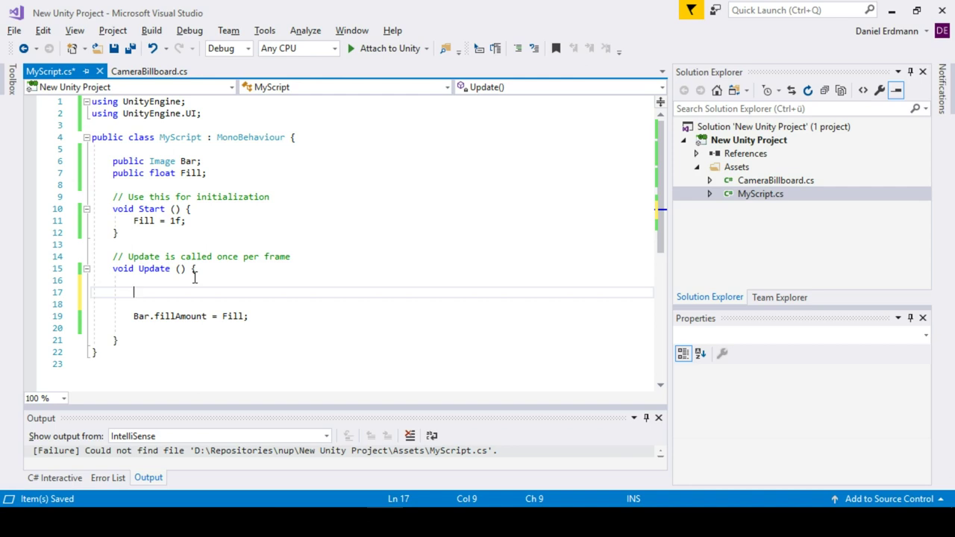
left_click(224, 316)
key("Up")
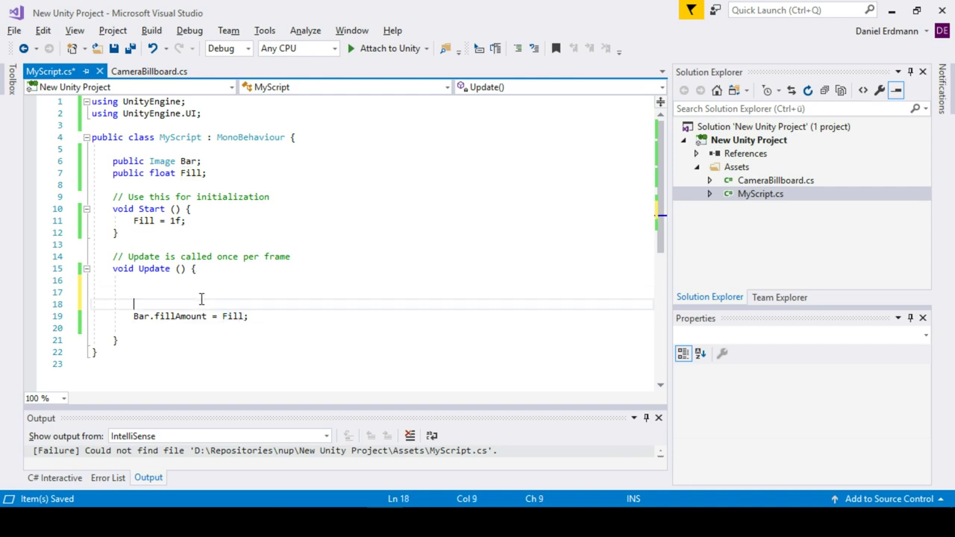
key("Up")
Write 'Fill -= Time.deltaTime * 0.1f;' there and save the script
type("Fill -= Time.d")
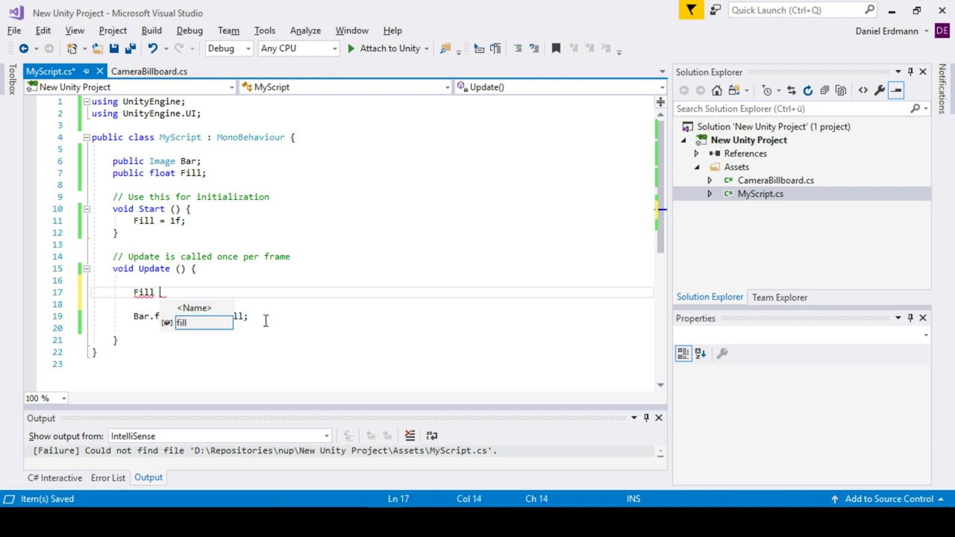
type("e")
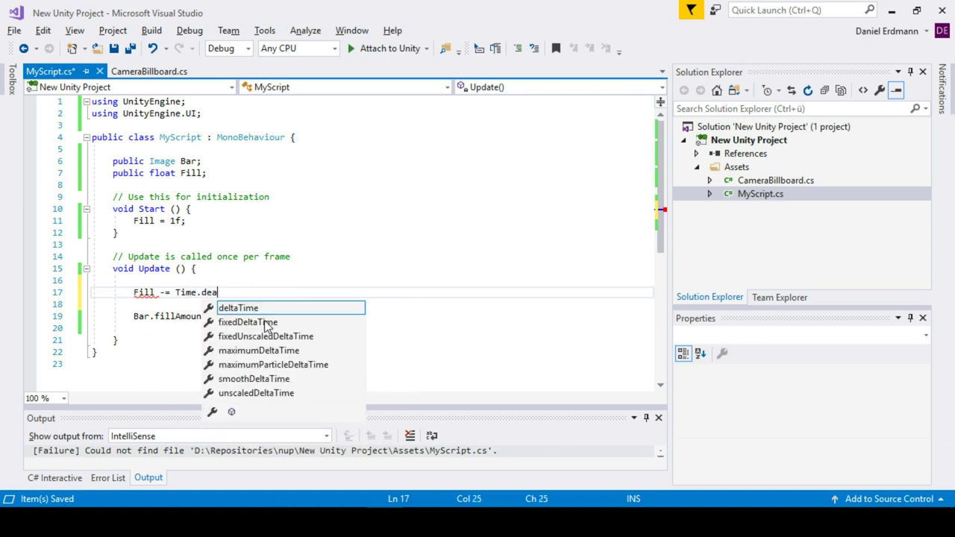
key("Tab")
type("M")
key("BackSpace")
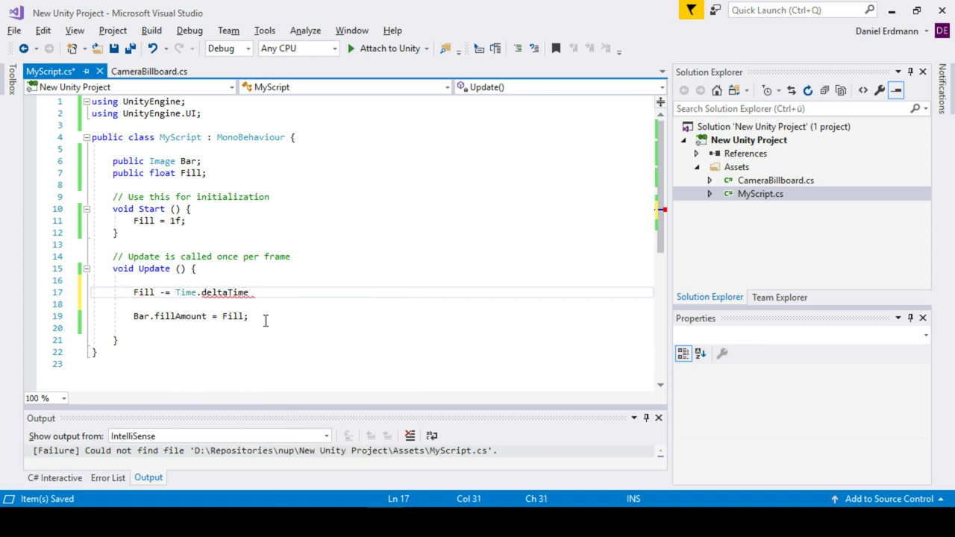
type(";")
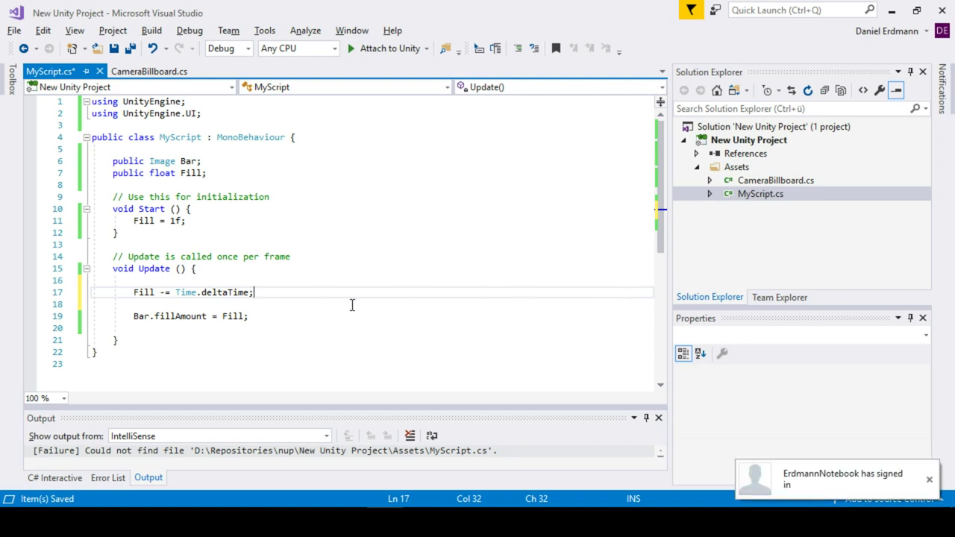
type("*")
type(".0")
key("BackSpace")
type("1f")
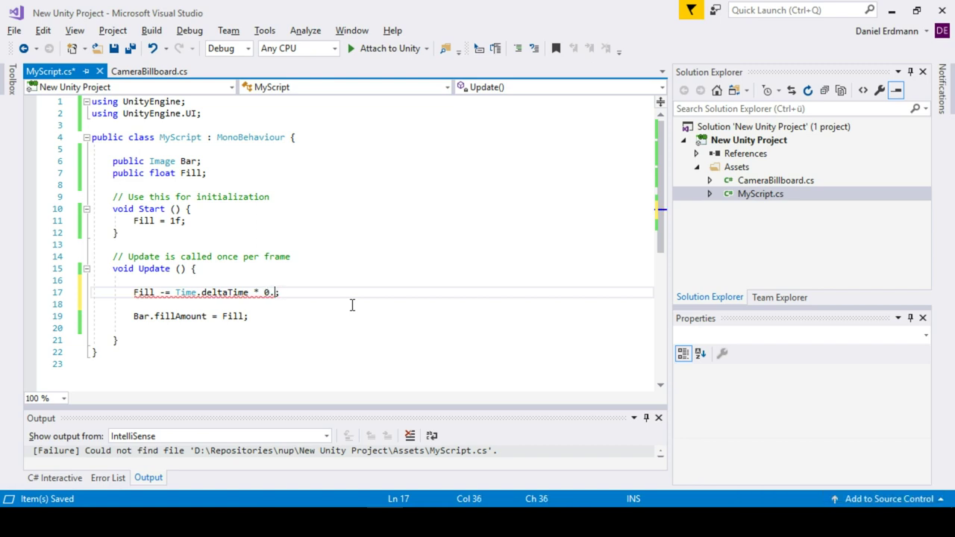
key("ctrl+s")
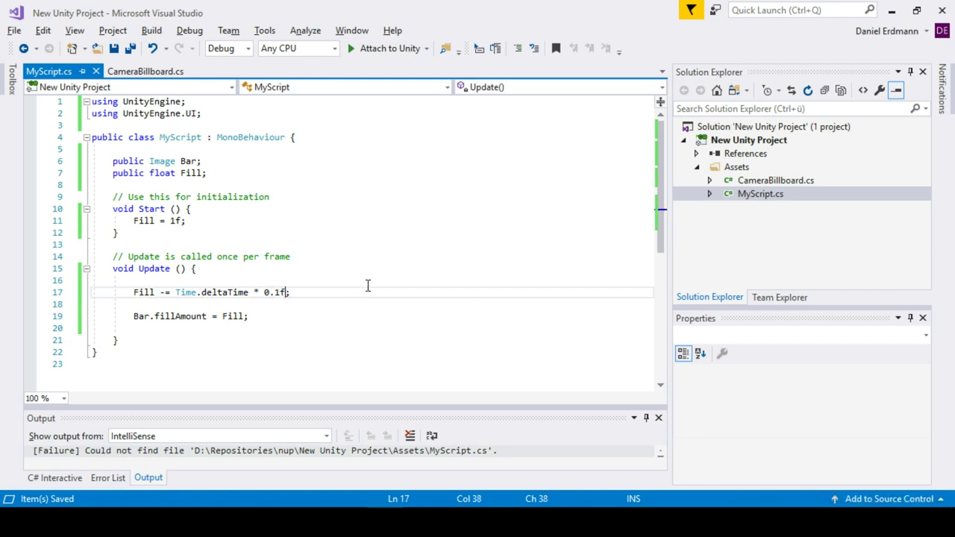
key("alt+Tab")
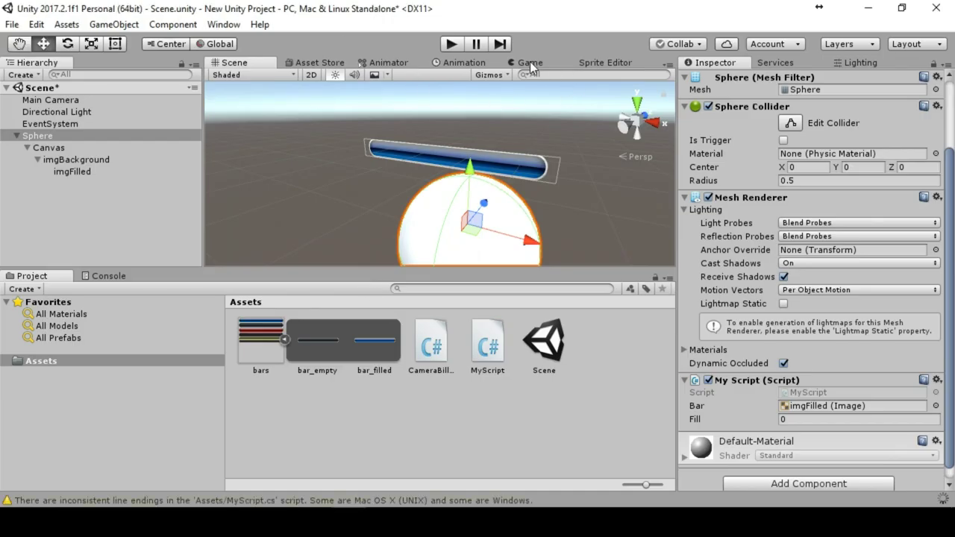
Move the Main Camera to Position Y 1, Z -2.5 and view the sphere close up in the Game view
left_click(438, 178)
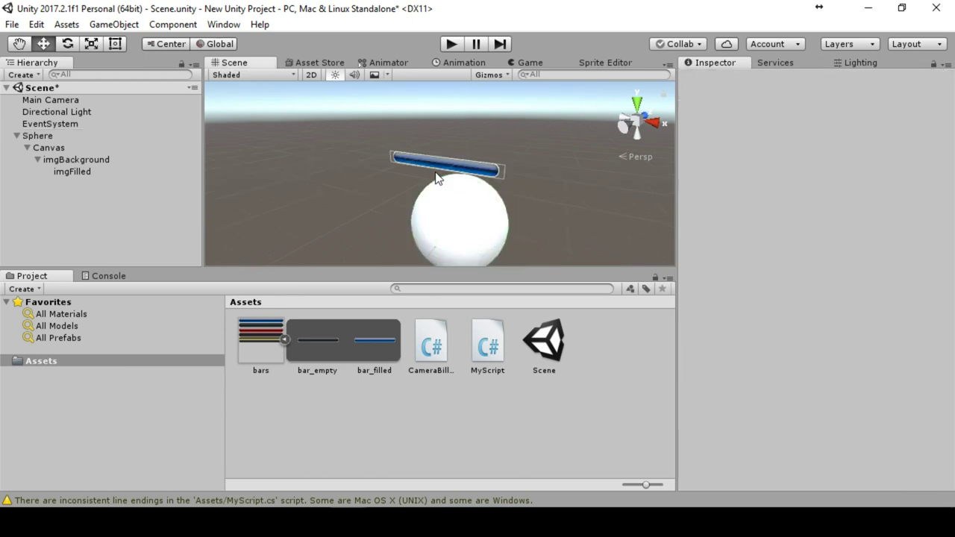
scroll(438, 178, "down", 3)
left_click(223, 165)
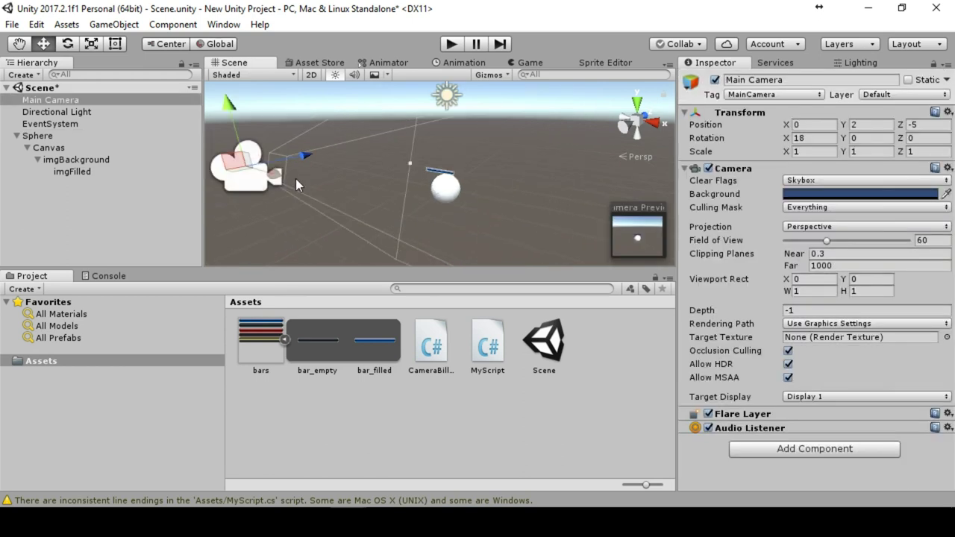
left_click(880, 128)
type("1")
key("Tab")
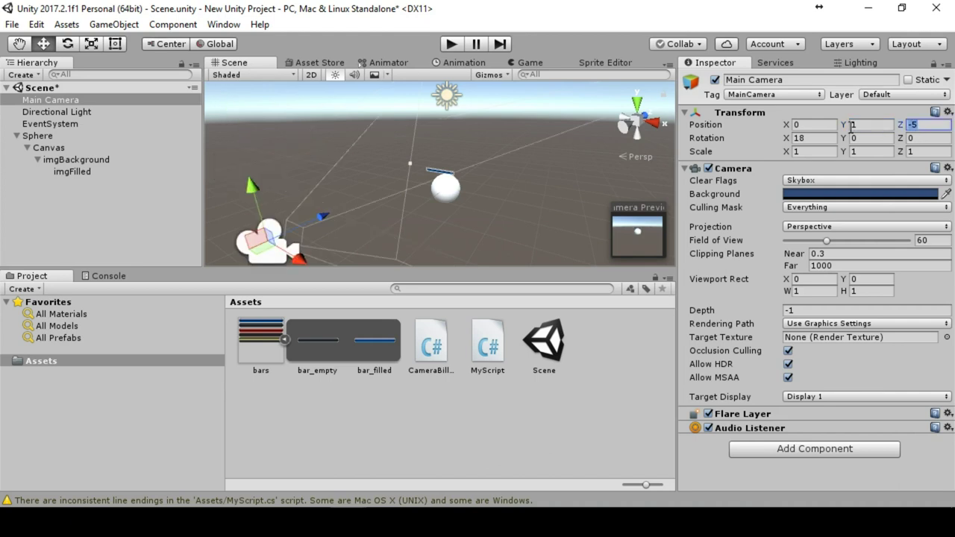
type("-2.5")
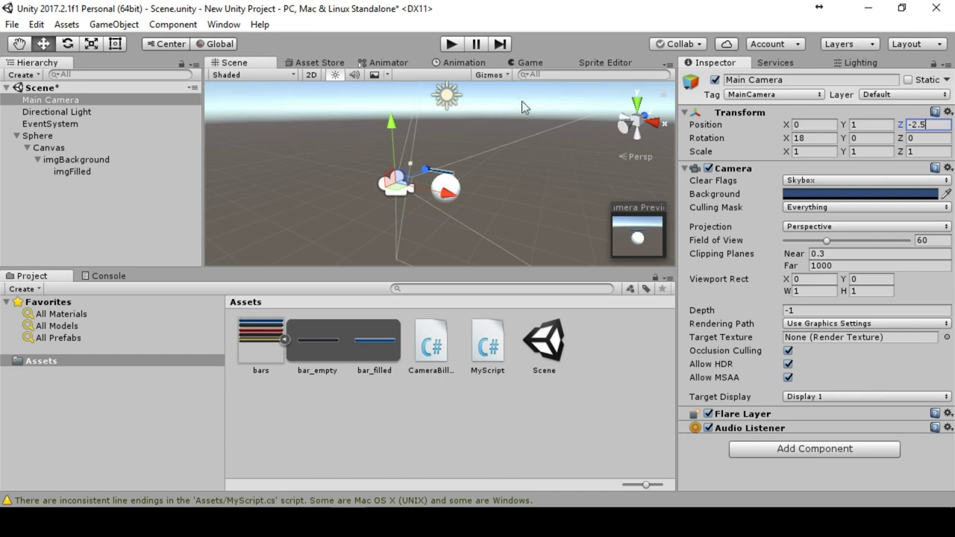
left_click(531, 63)
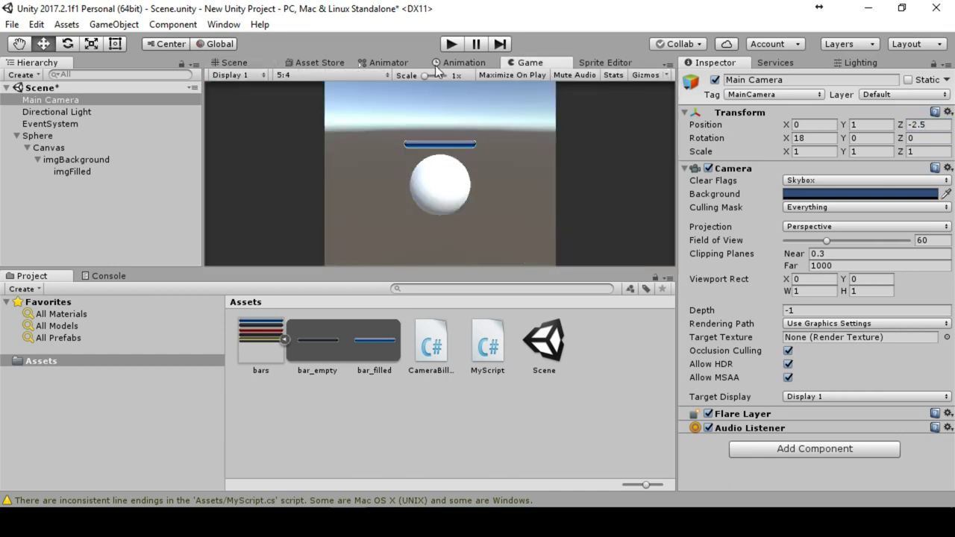
Run the scene until the health bar drains empty, stop it, and select the bars sprite sheet asset
left_click(451, 45)
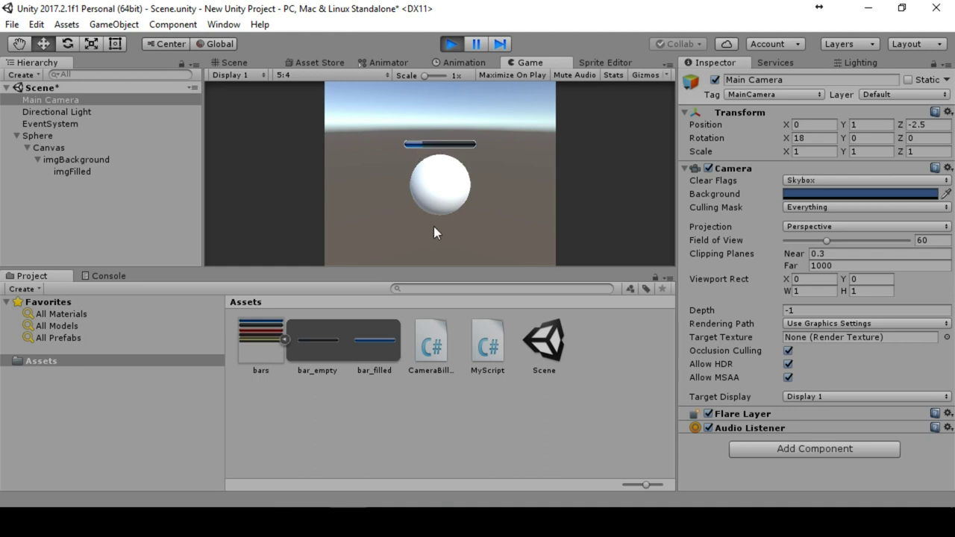
left_click(452, 44)
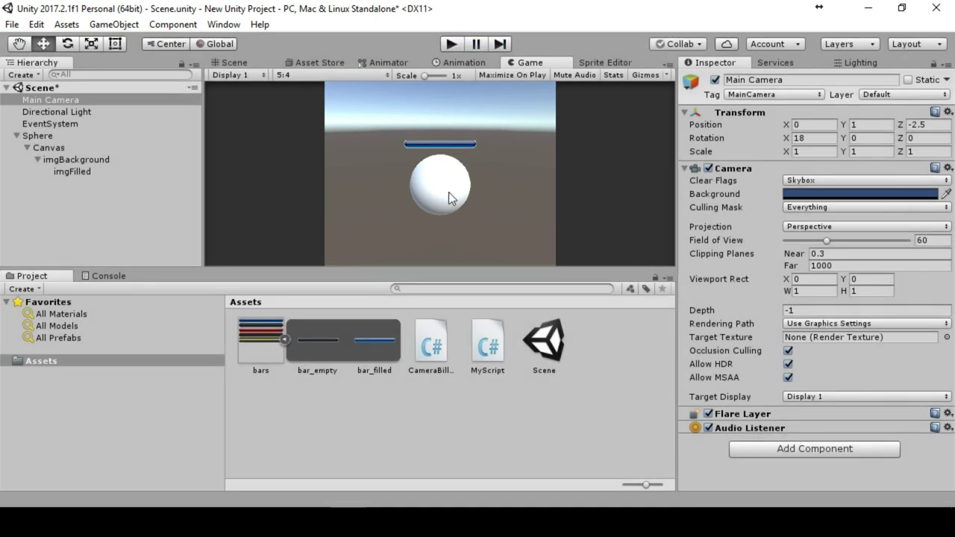
left_click(234, 63)
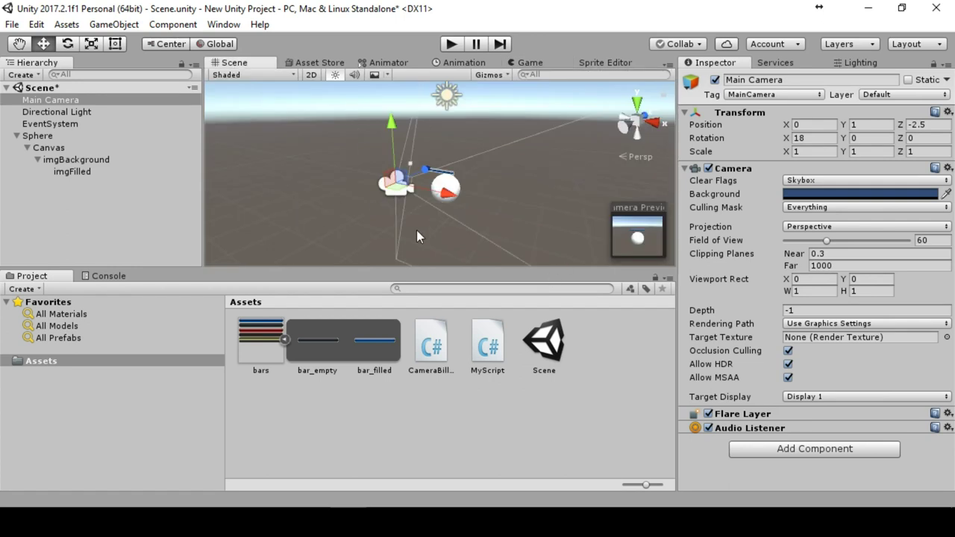
left_click(254, 347)
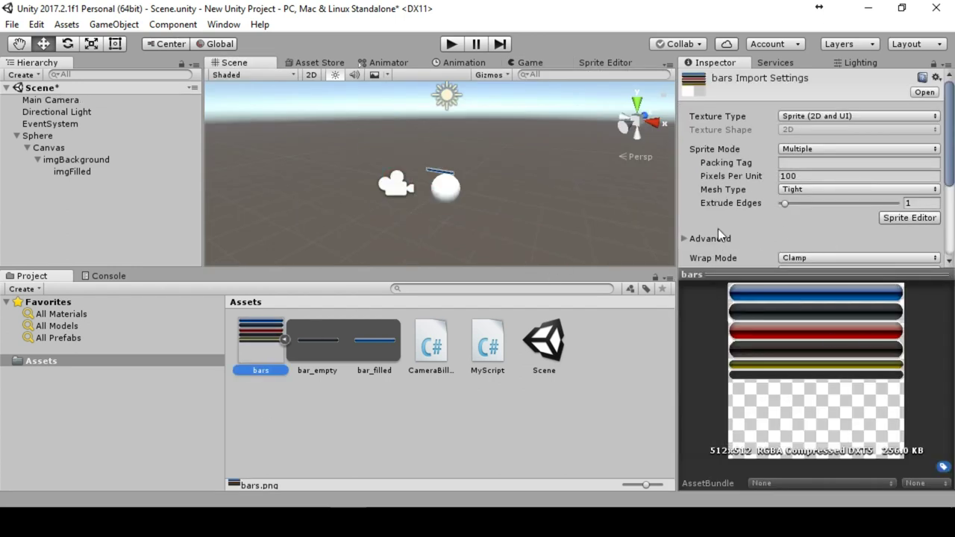